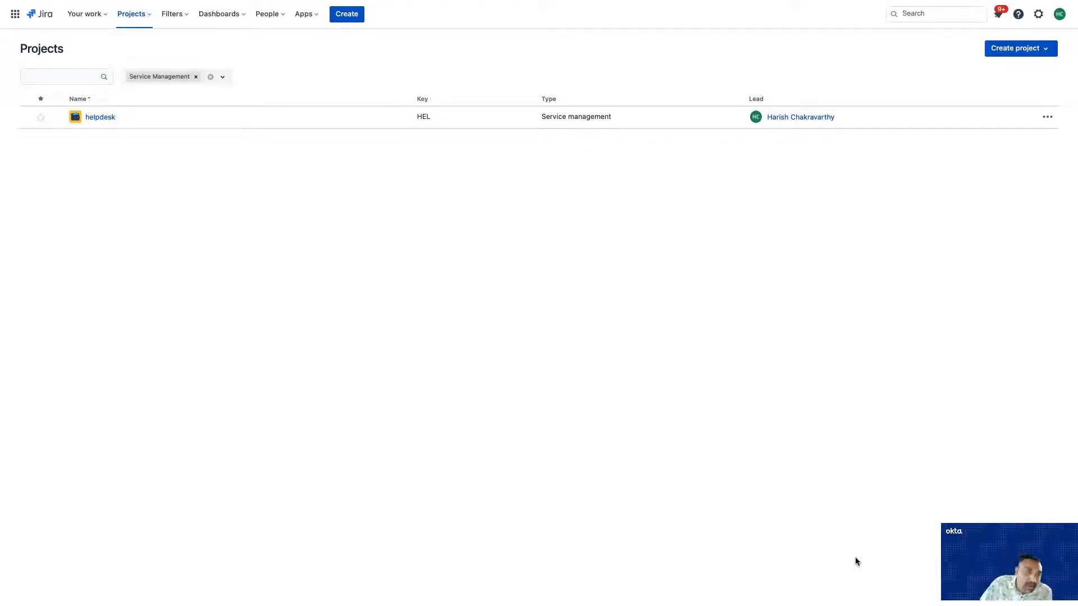
Open the helpdesk project's Pending Onboarding Requests queue, then start and cancel a new onboarding request
left_click(105, 122)
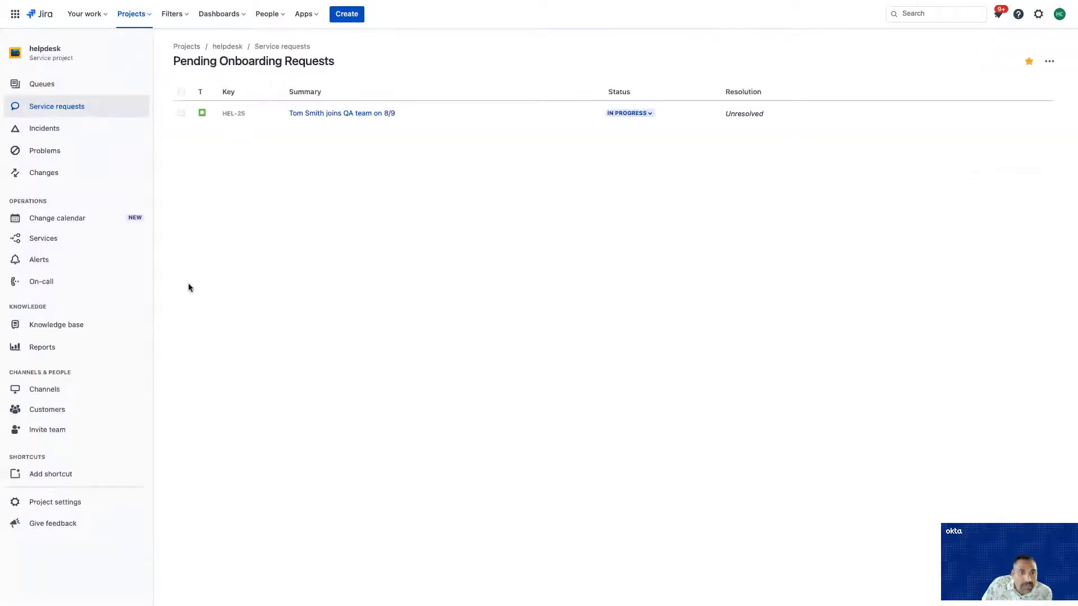
left_click(341, 16)
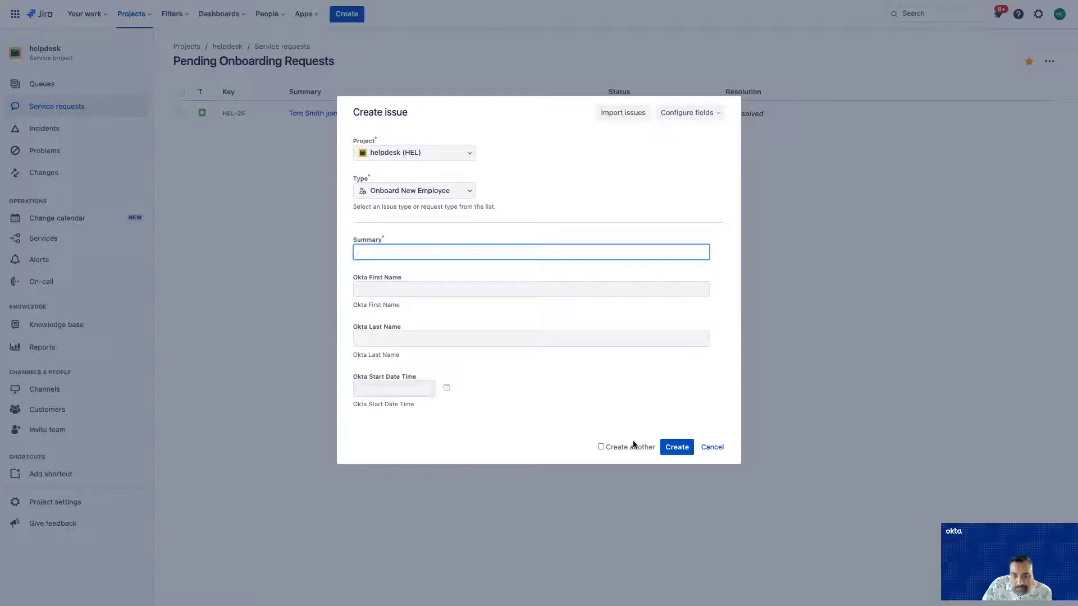
left_click(710, 447)
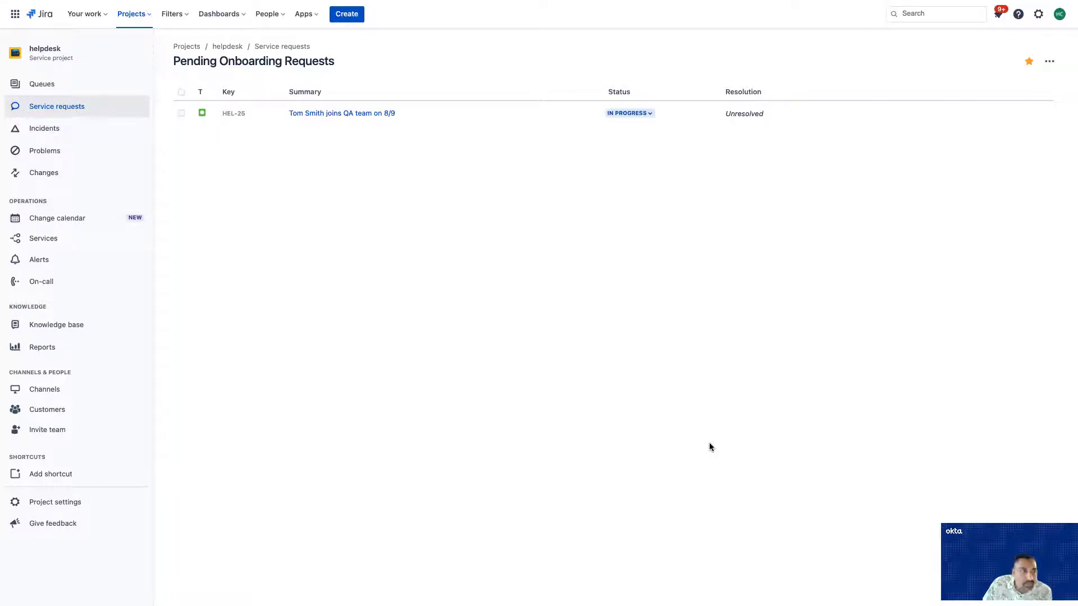
left_click(42, 106)
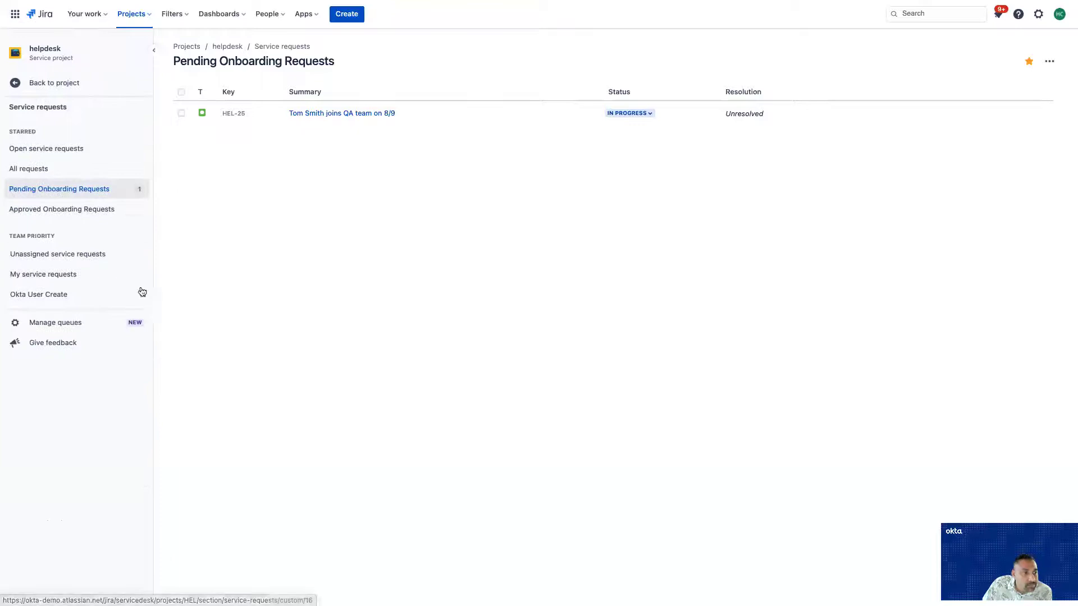
left_click(53, 208)
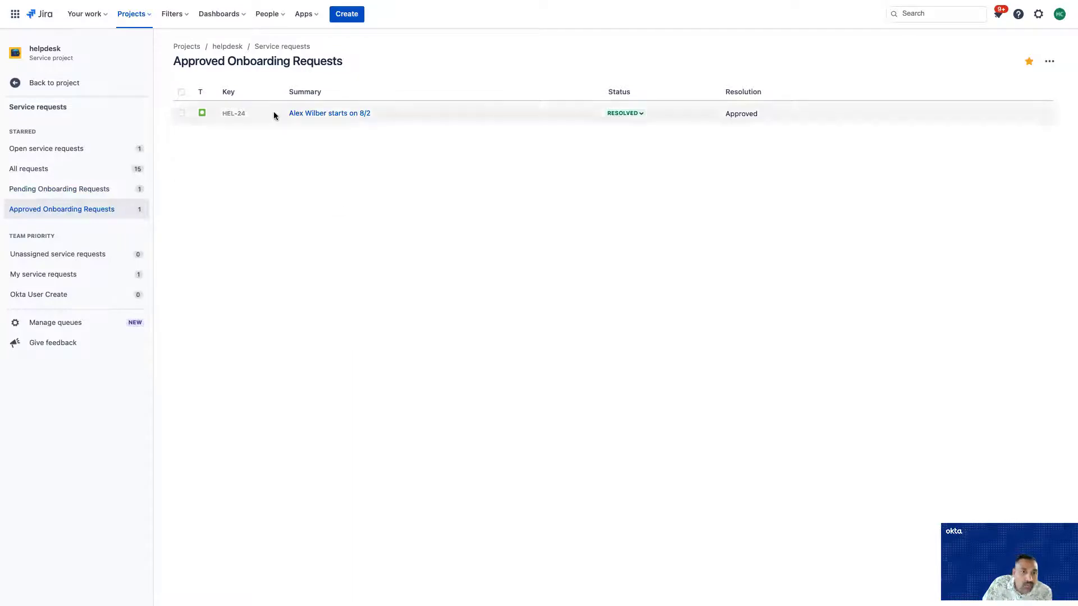
left_click(307, 115)
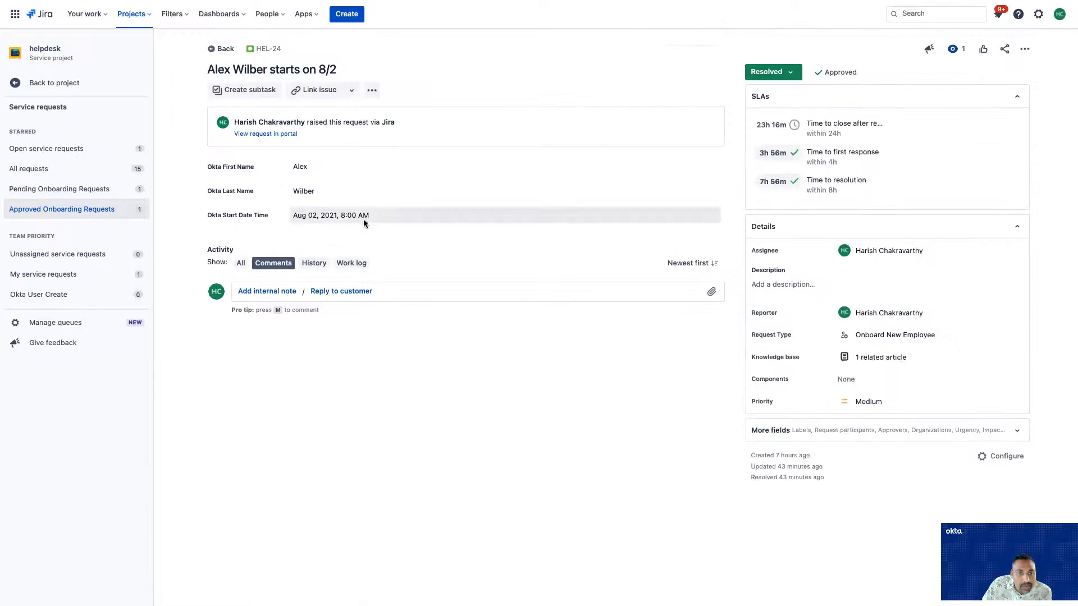
left_click(74, 189)
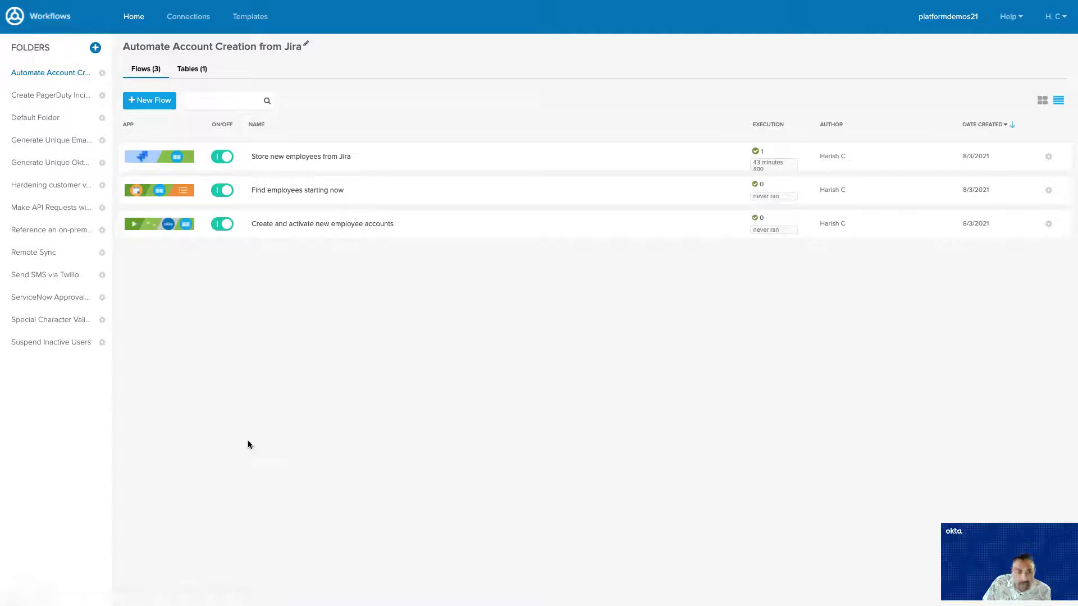
Open the folder's New Employees table to view its record, then return to the tables list
left_click(192, 76)
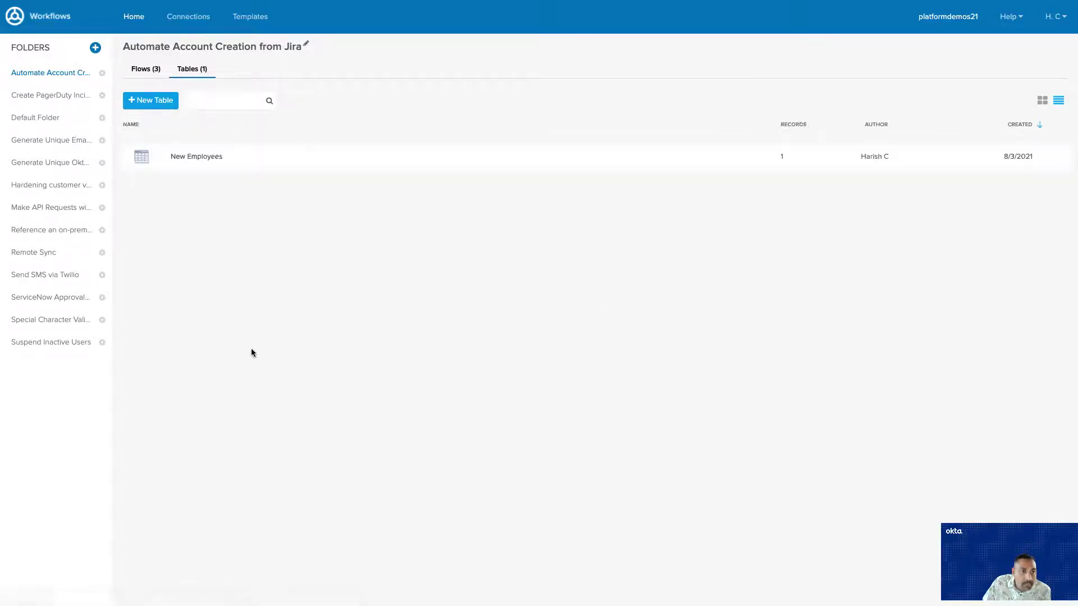
left_click(186, 156)
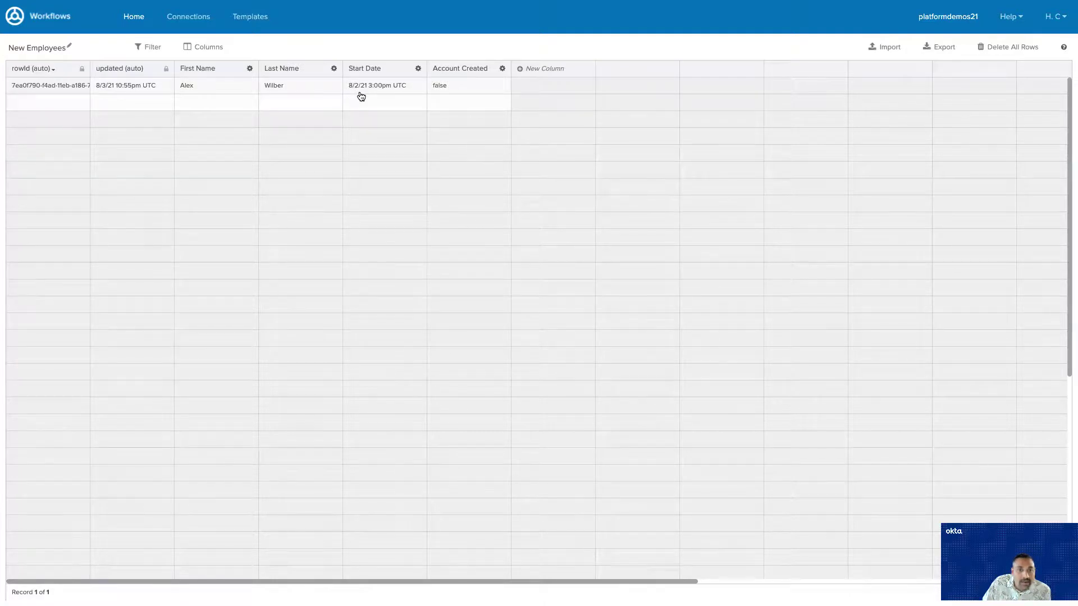
left_click(13, 21)
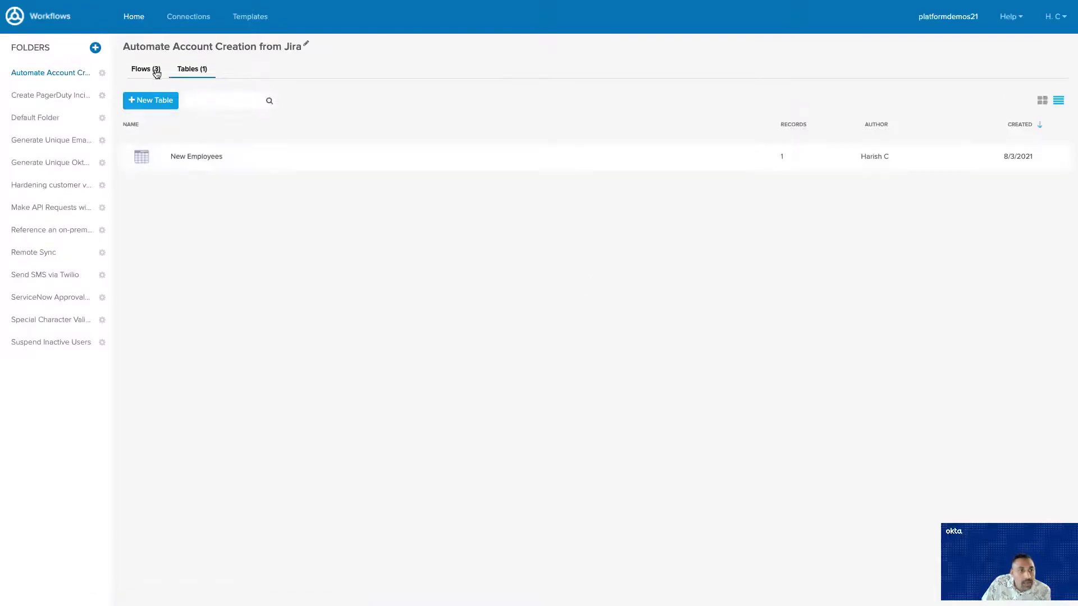
Open Store new employees from Jira, expand its Issue Updated JQL query, save, and return to the flows
left_click(156, 73)
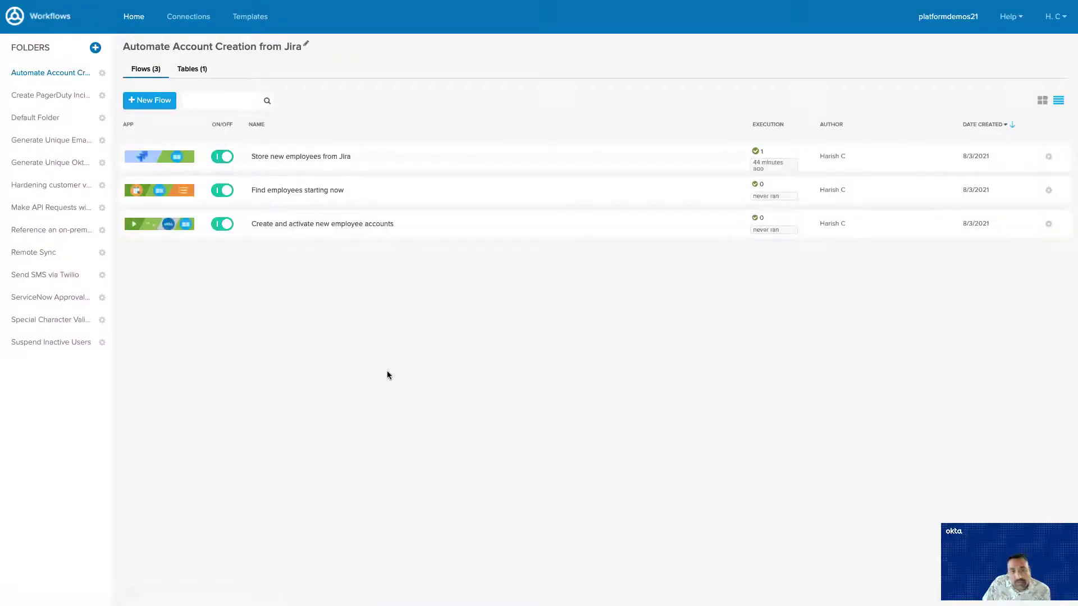
left_click(261, 160)
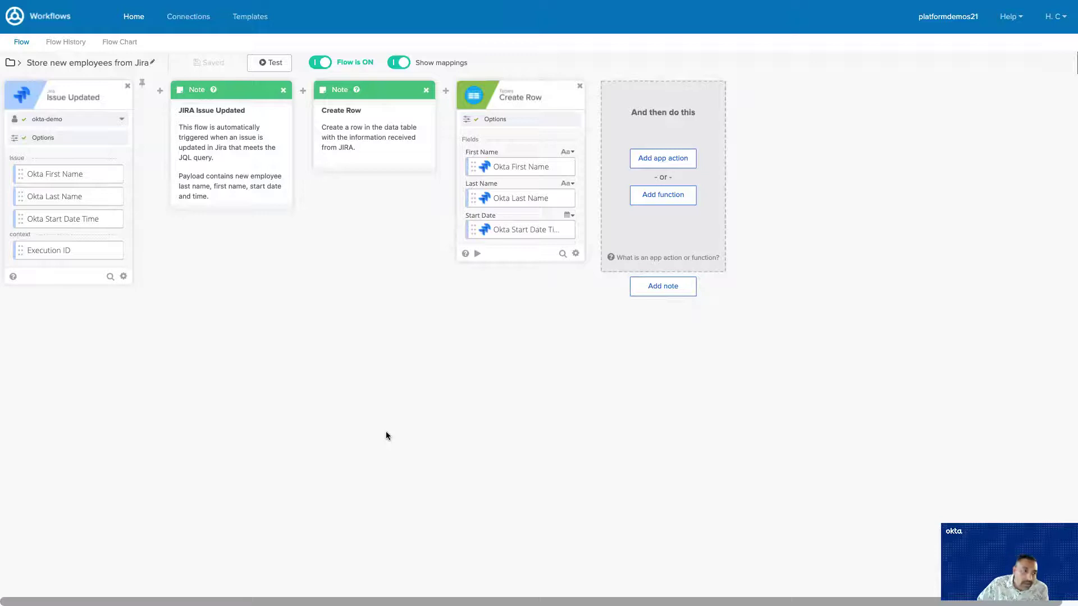
left_click(59, 138)
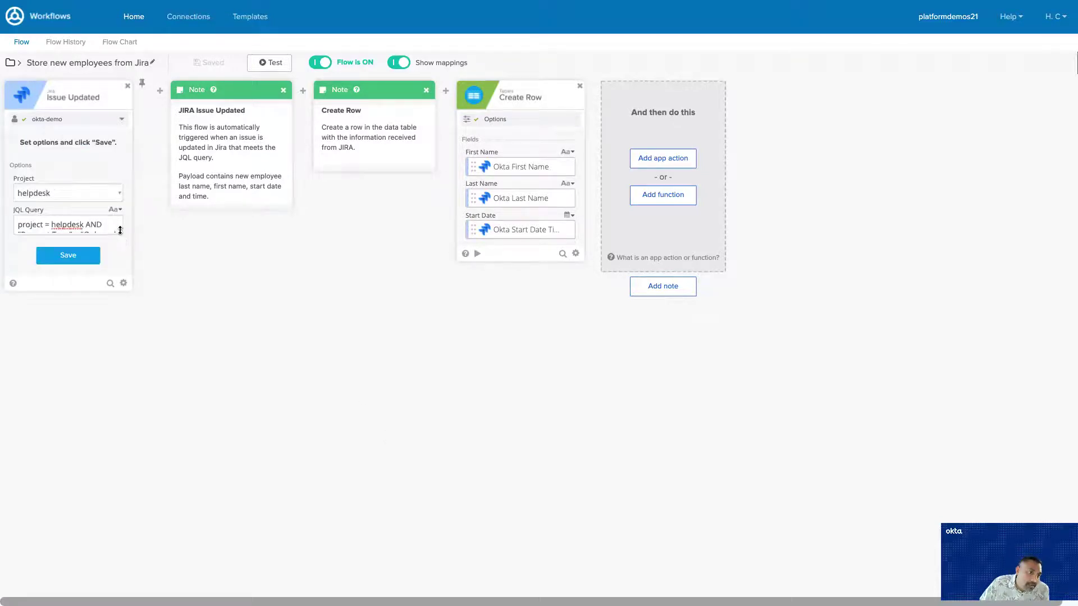
left_click_drag(120, 231, 117, 277)
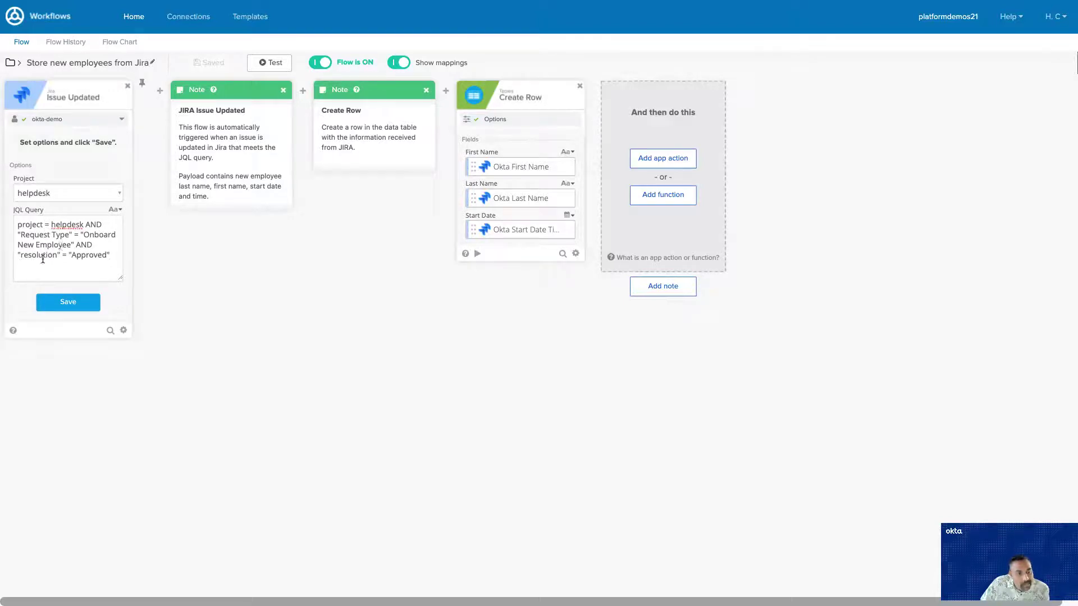
left_click(92, 304)
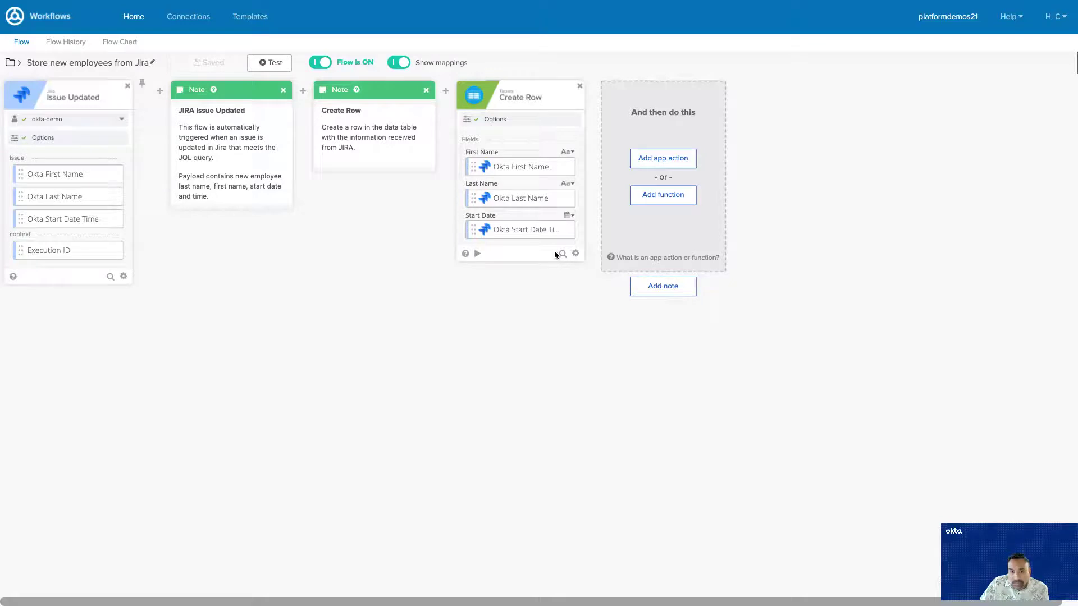
left_click(11, 62)
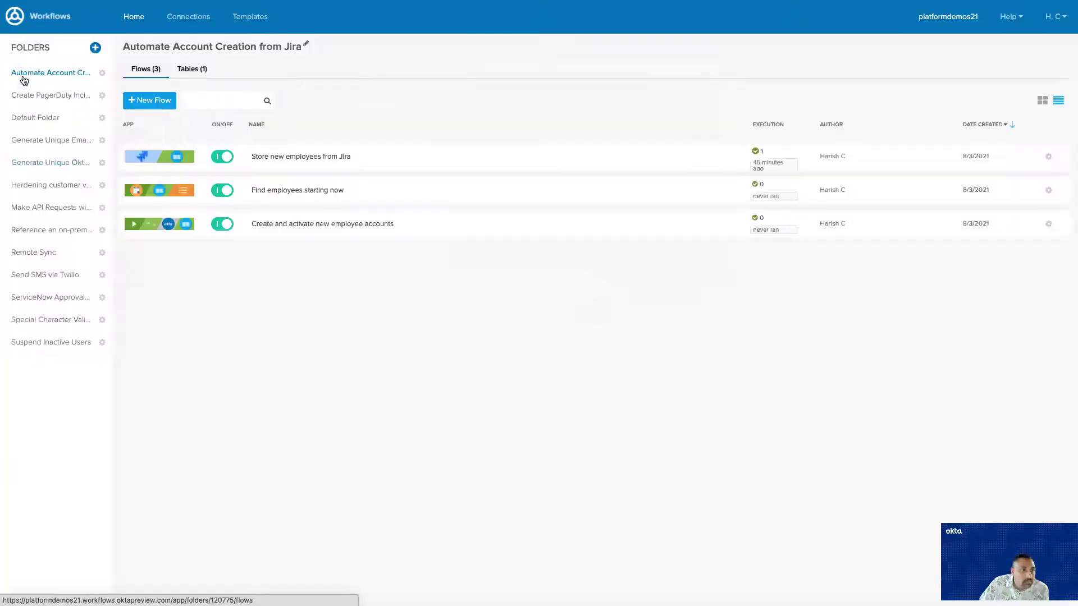
left_click(301, 191)
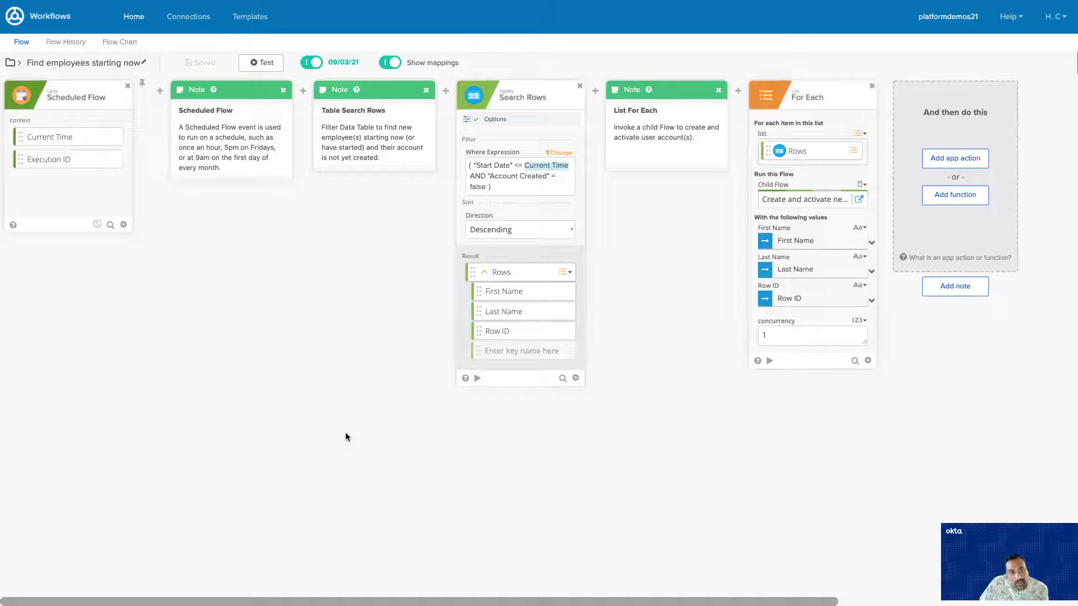
left_click(97, 225)
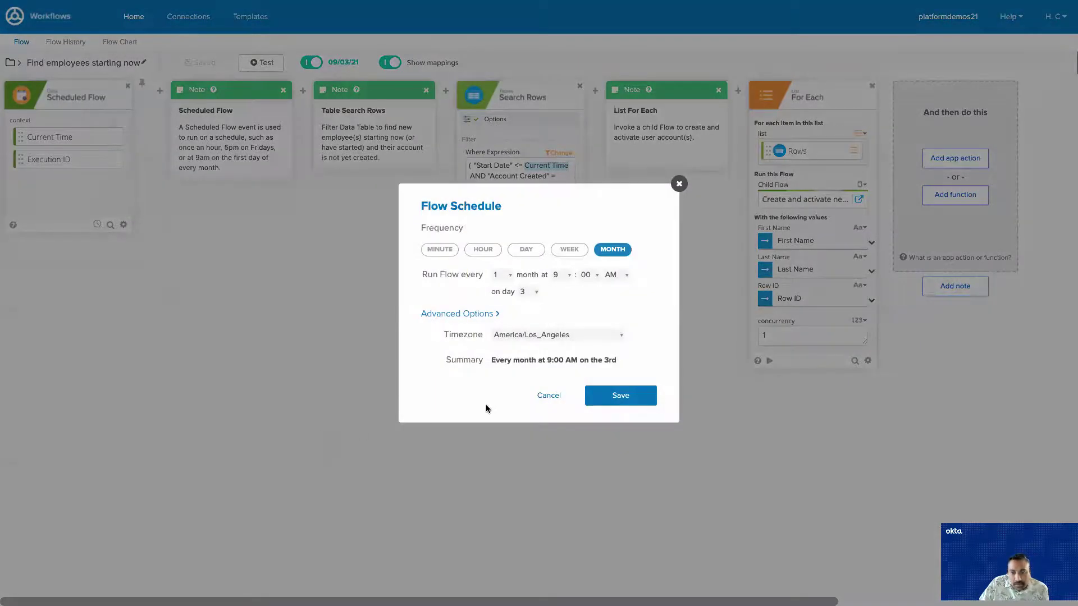
left_click(550, 396)
scroll(511, 457, "right", 5)
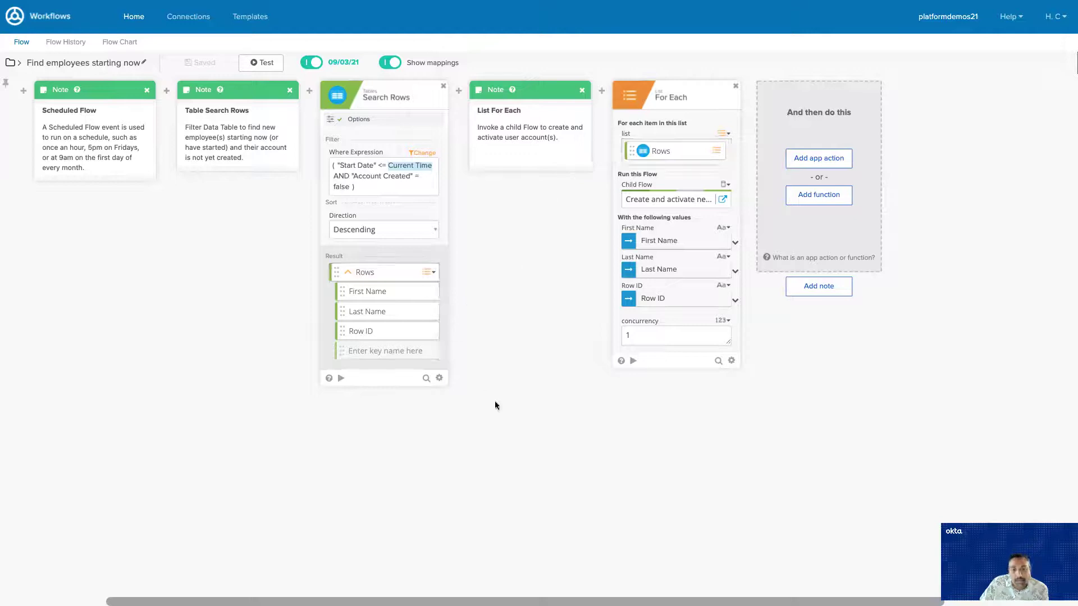
scroll(495, 405, "right", 5)
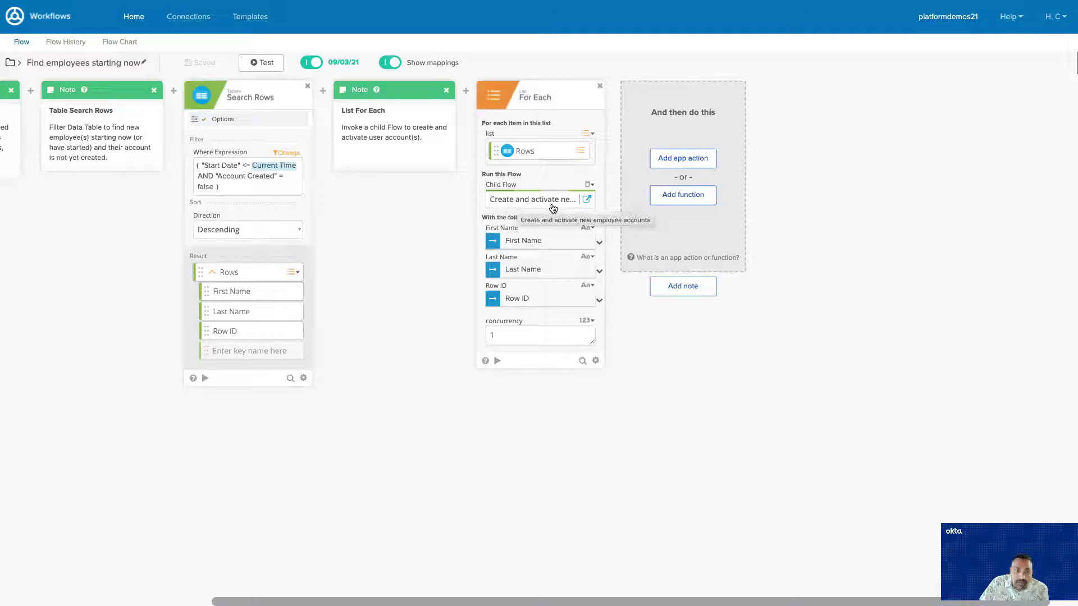
left_click(10, 62)
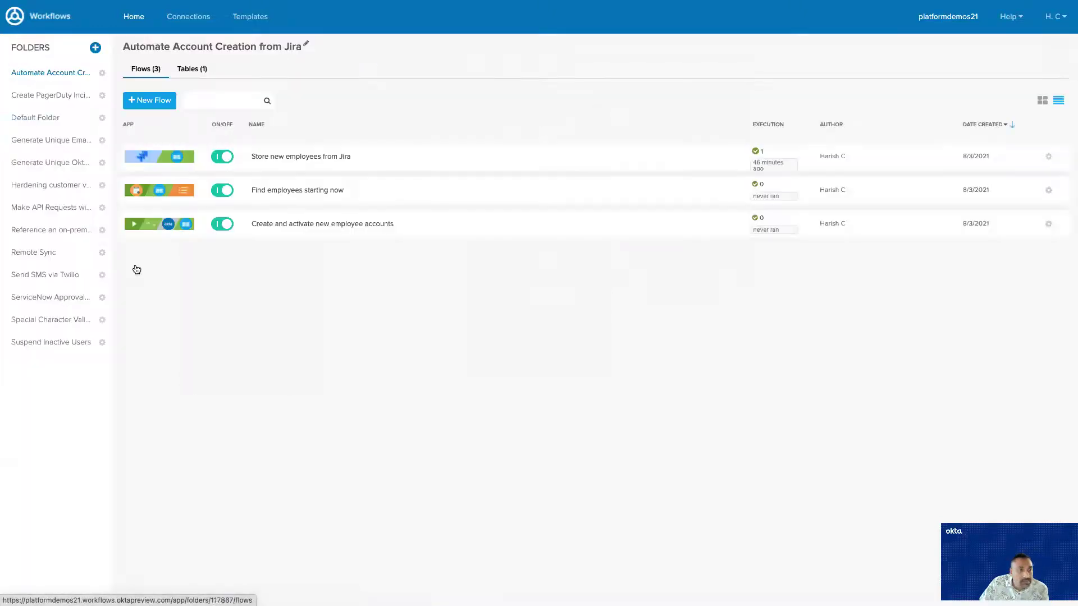
left_click(300, 225)
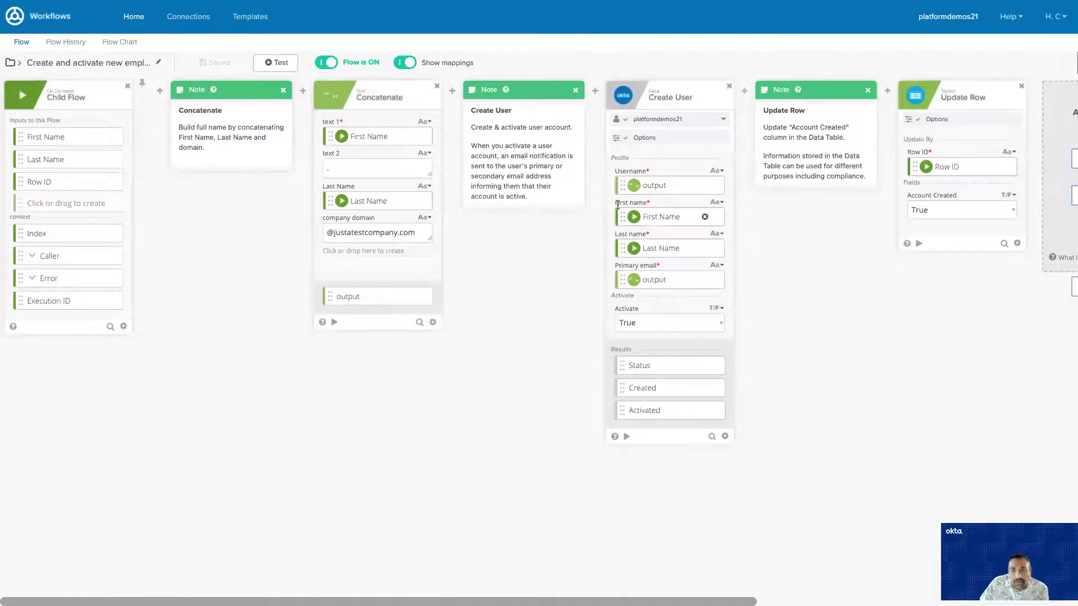
mouse_move(634, 185)
scroll(507, 347, "right", 3)
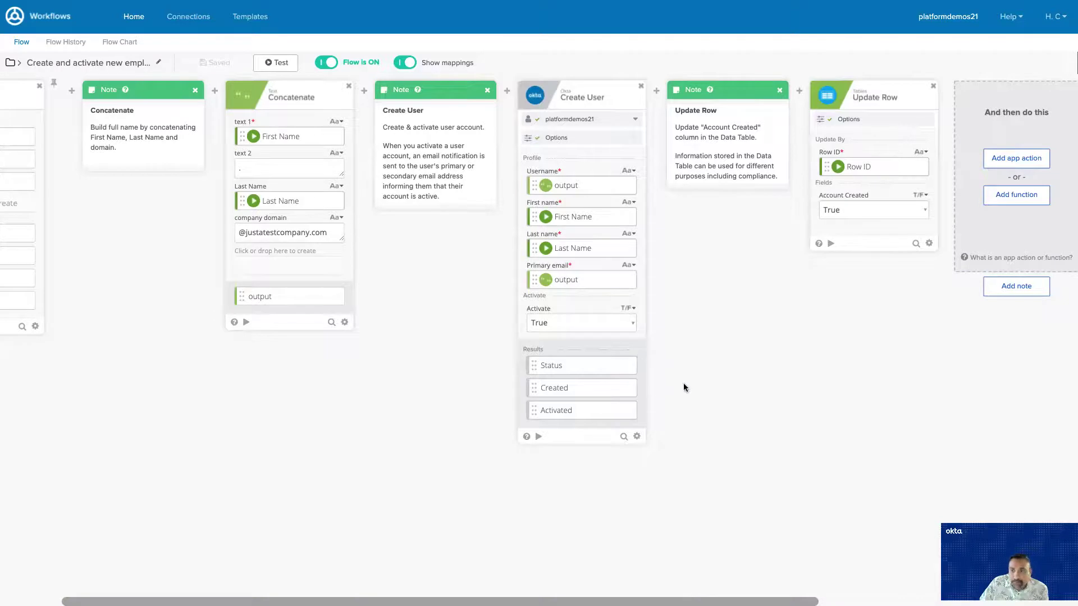
scroll(683, 386, "right", 5)
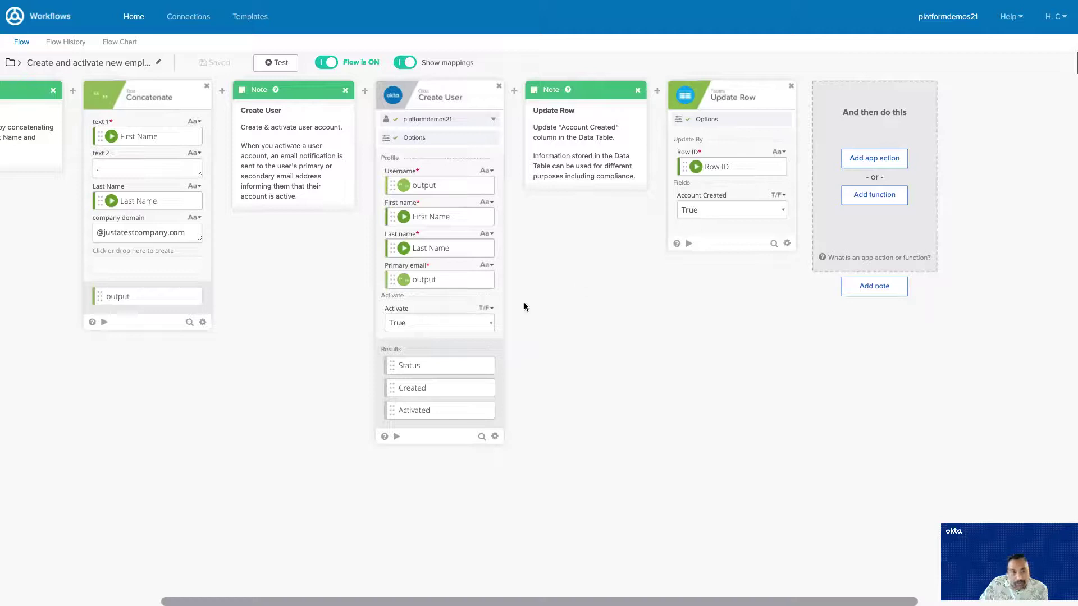
scroll(214, 463, "left", 5)
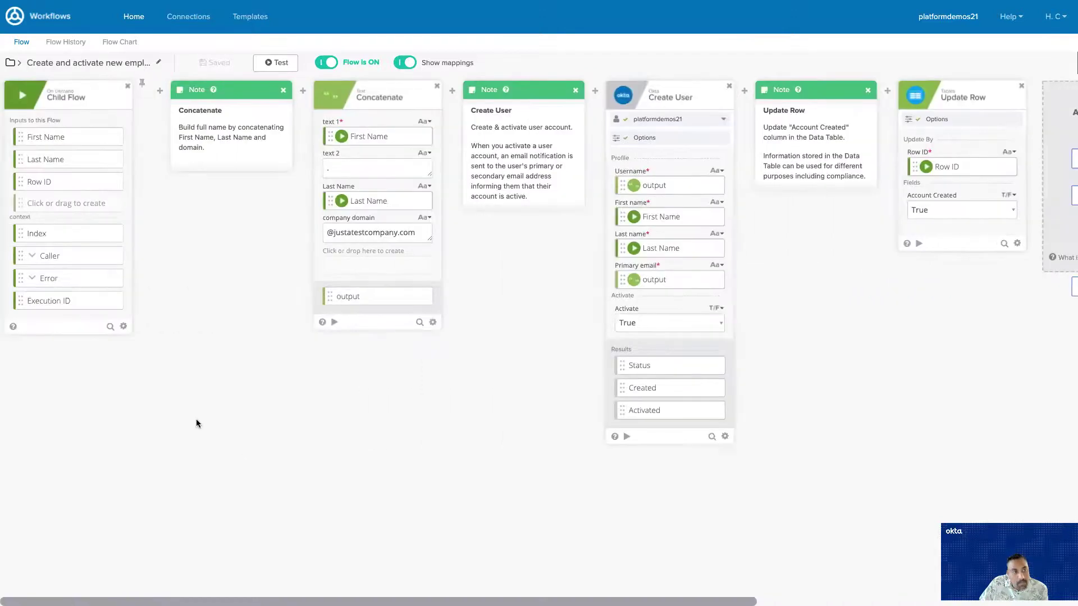
left_click(11, 62)
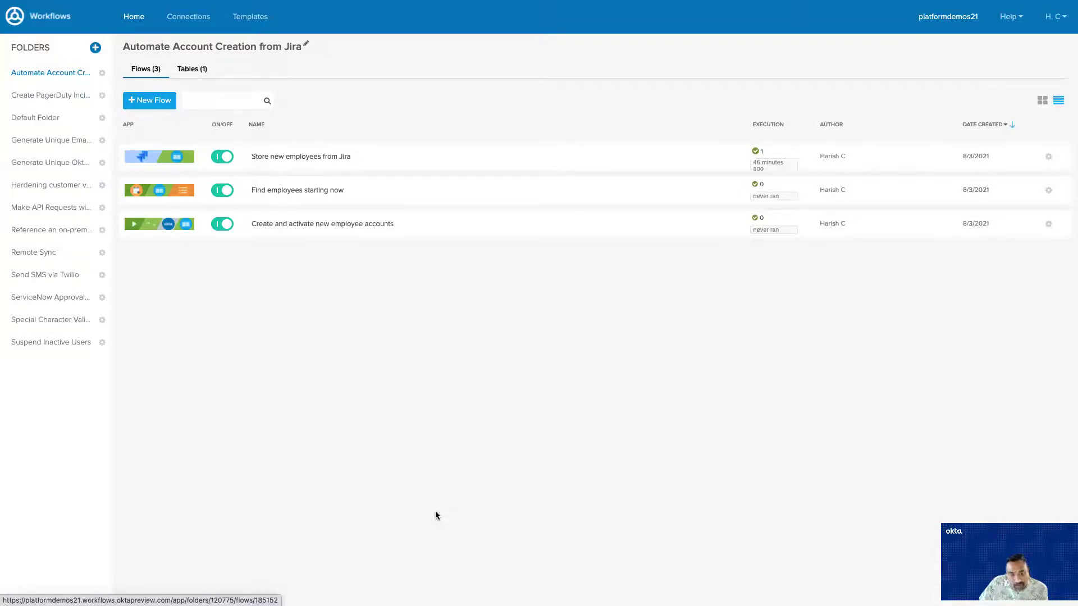
Open pending onboarding request HEL-25 in Jira and start resolving it
key("ctrl+Left")
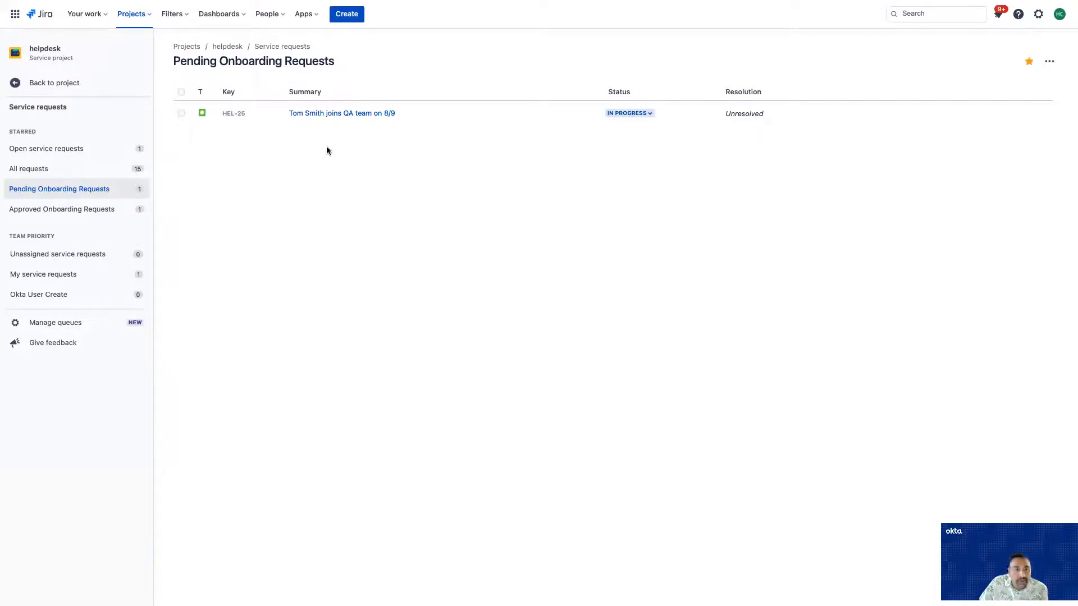
left_click(310, 113)
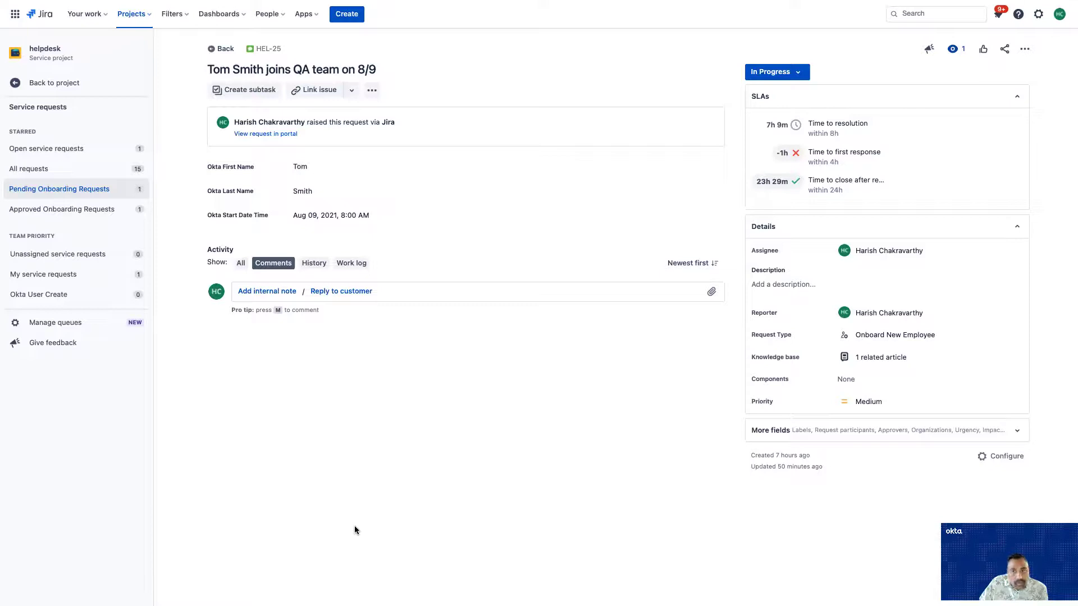
left_click(798, 73)
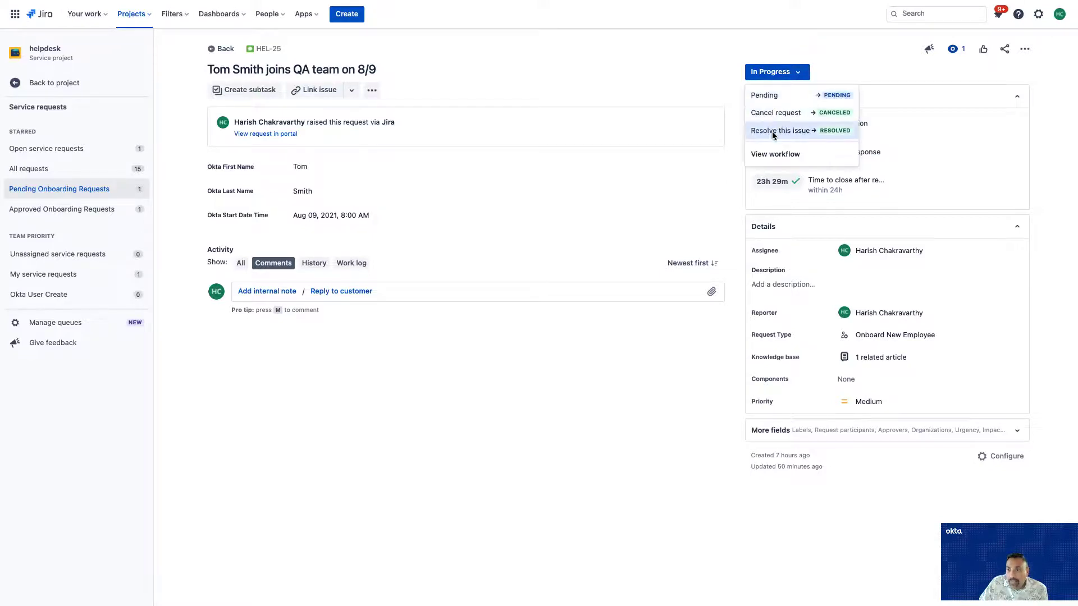
left_click(772, 131)
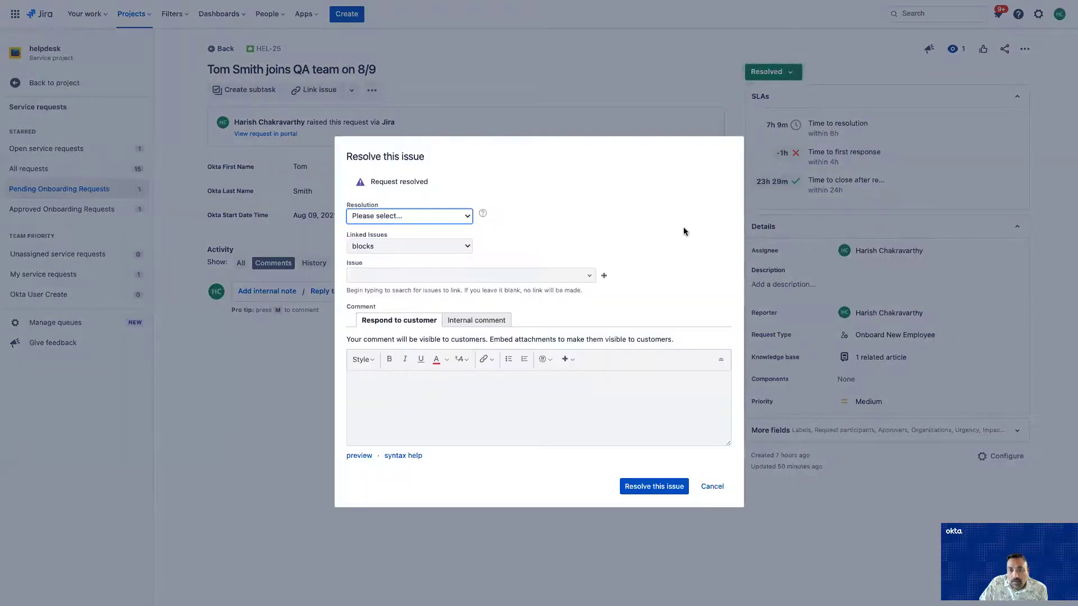
Resolve HEL-25 as Approved with the customer reply 'all set'
left_click(467, 217)
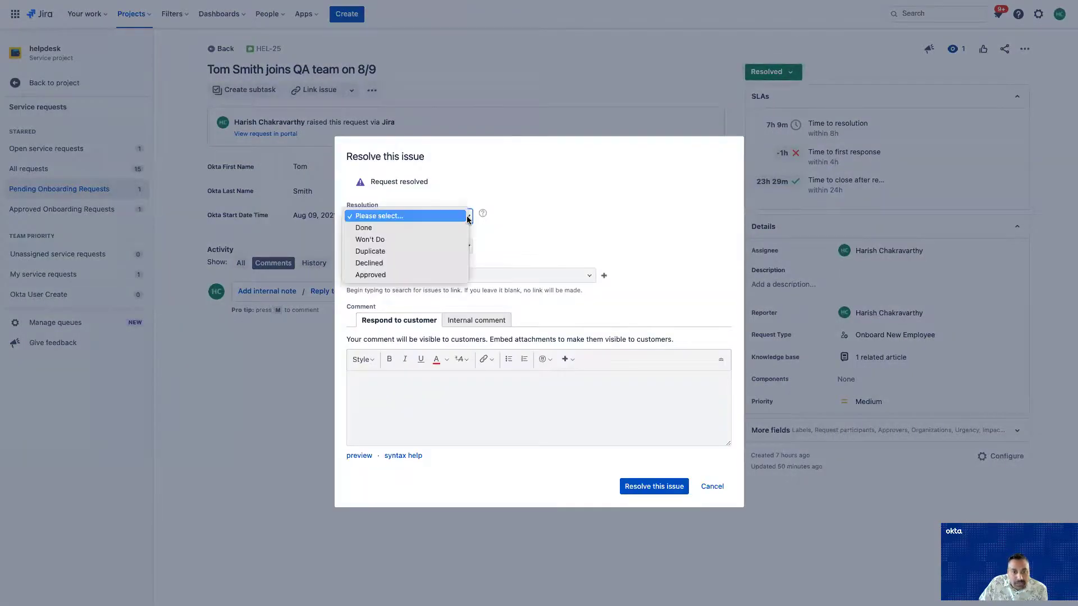
left_click(417, 275)
left_click(415, 395)
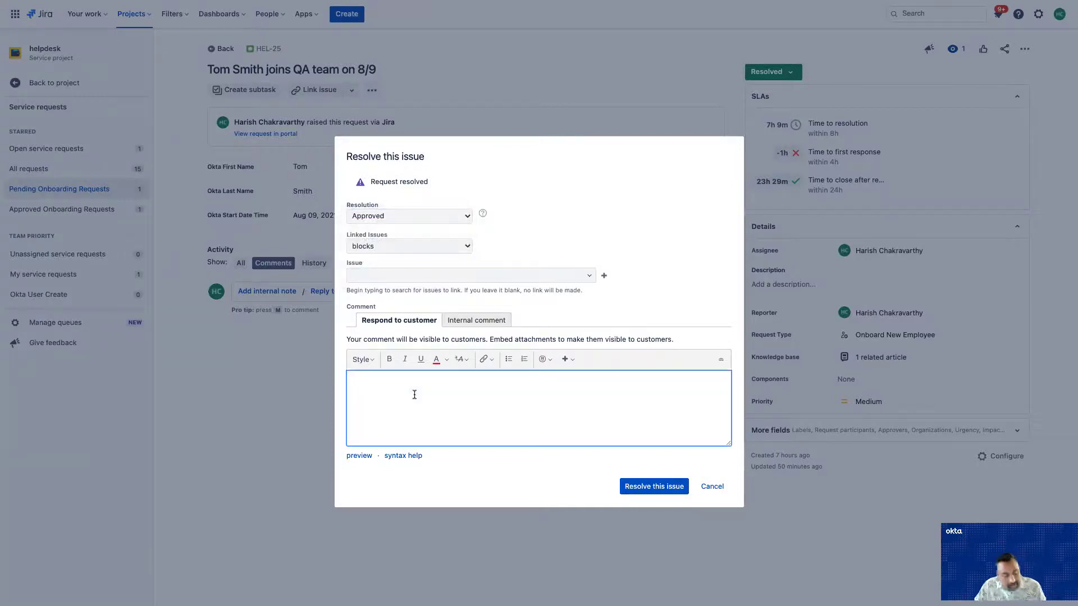
type("al")
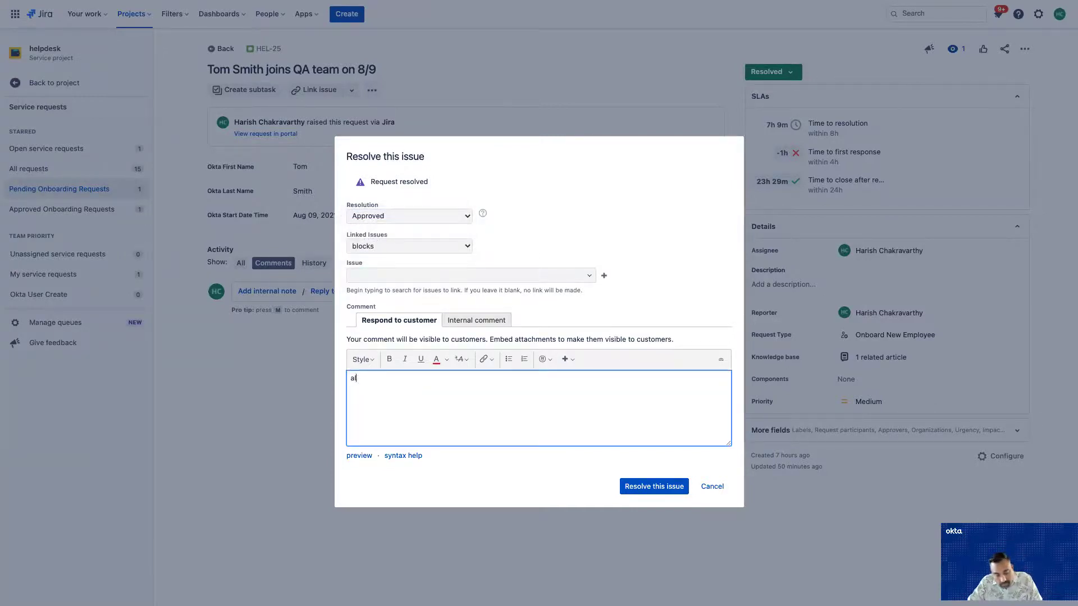
type("l set!")
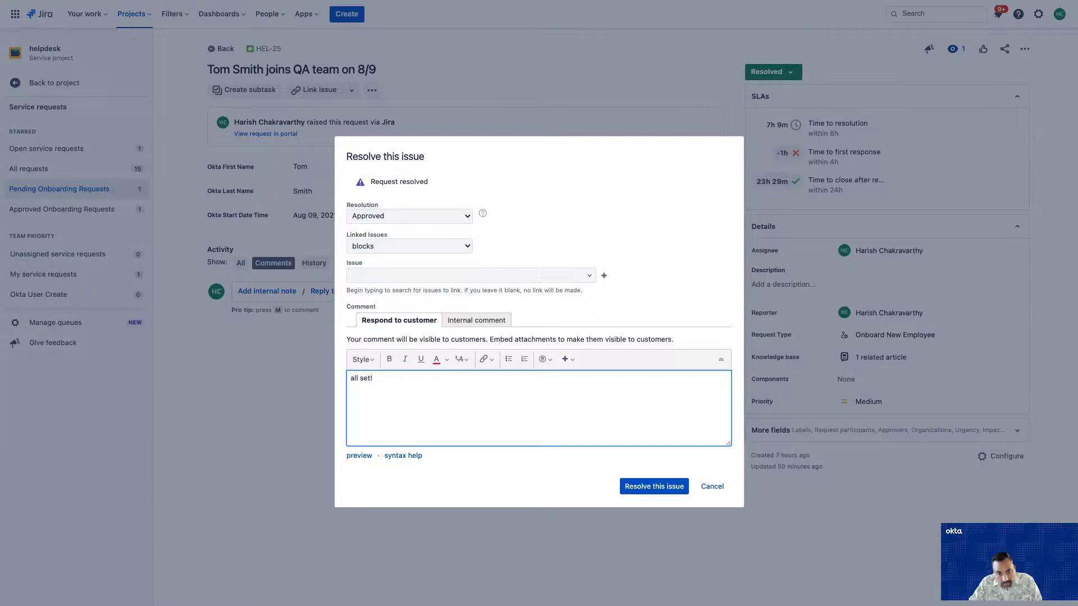
left_click(647, 490)
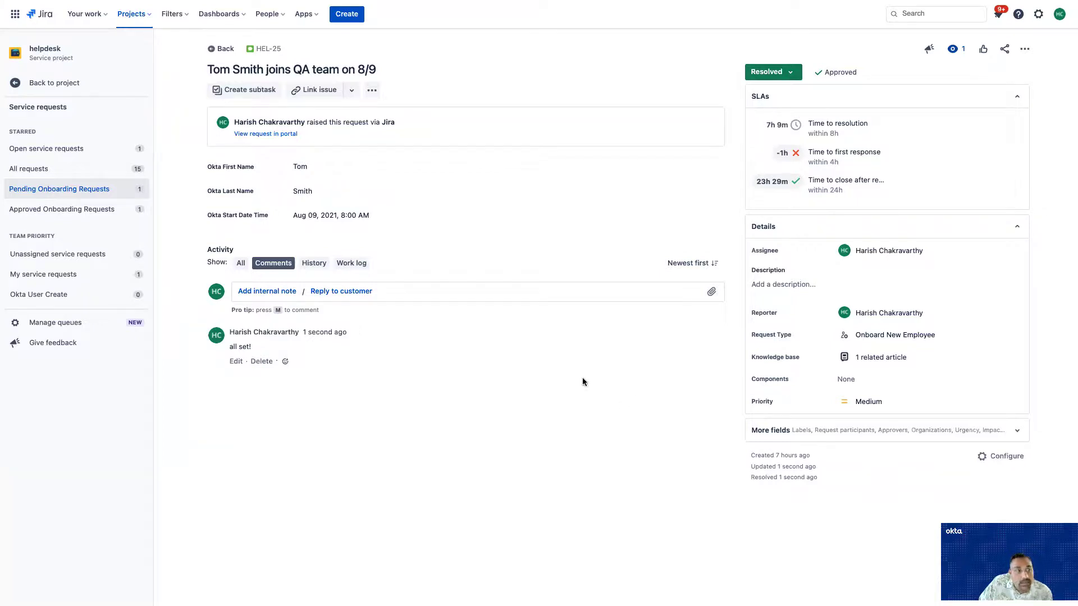
Show the Approved Onboarding Requests queue listing both approved onboarding requests
left_click(56, 210)
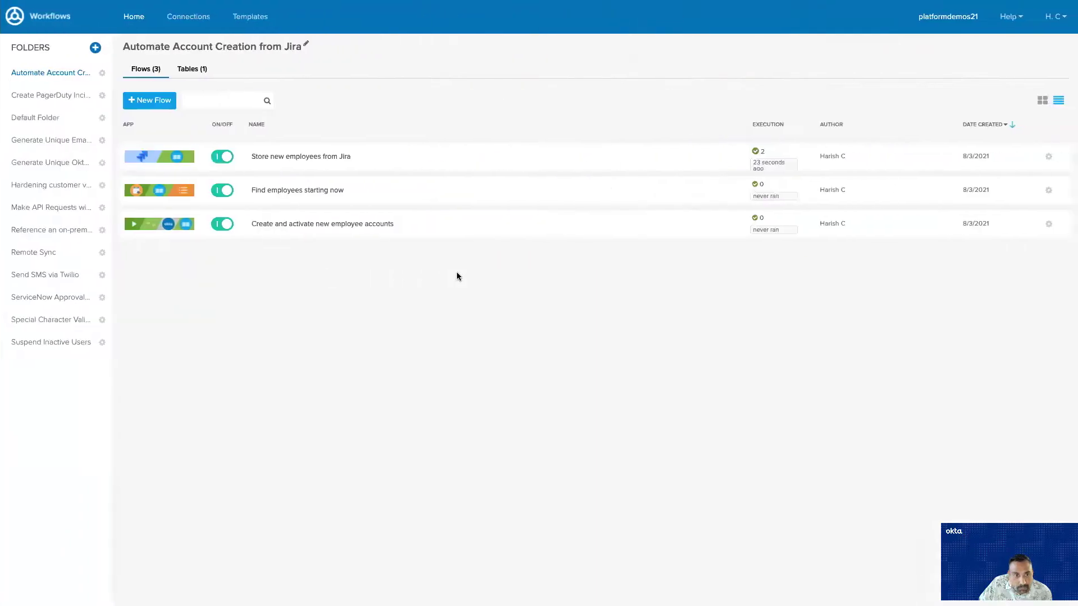
left_click(283, 159)
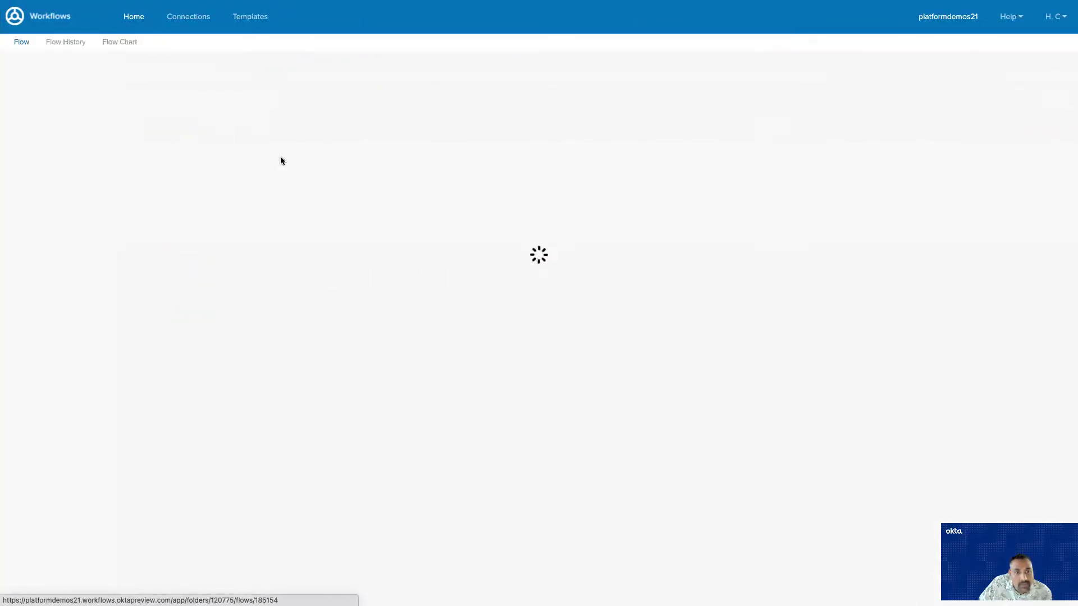
left_click(63, 48)
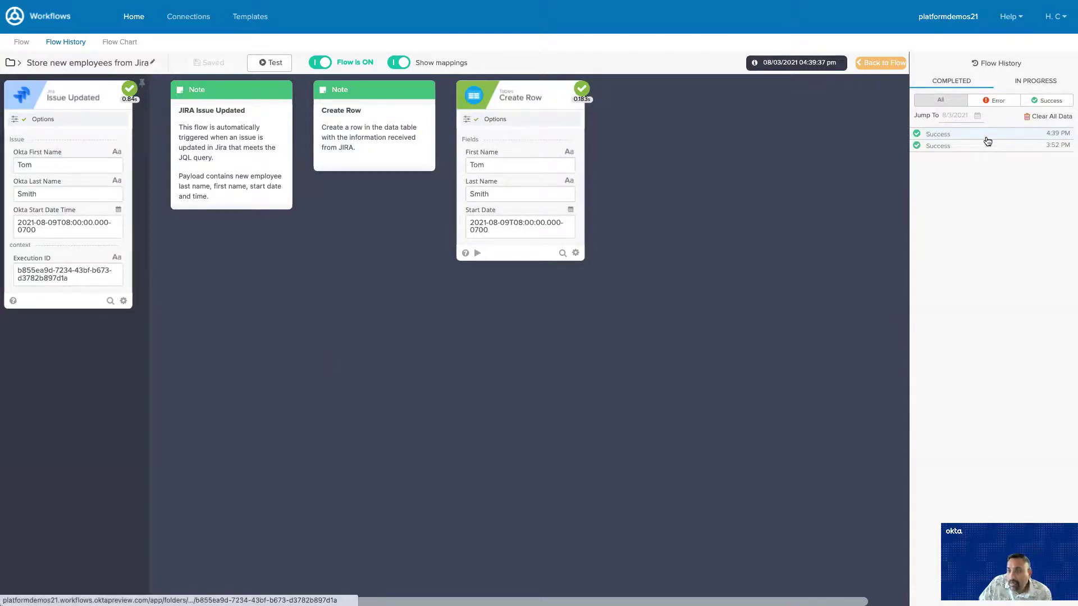
left_click(977, 146)
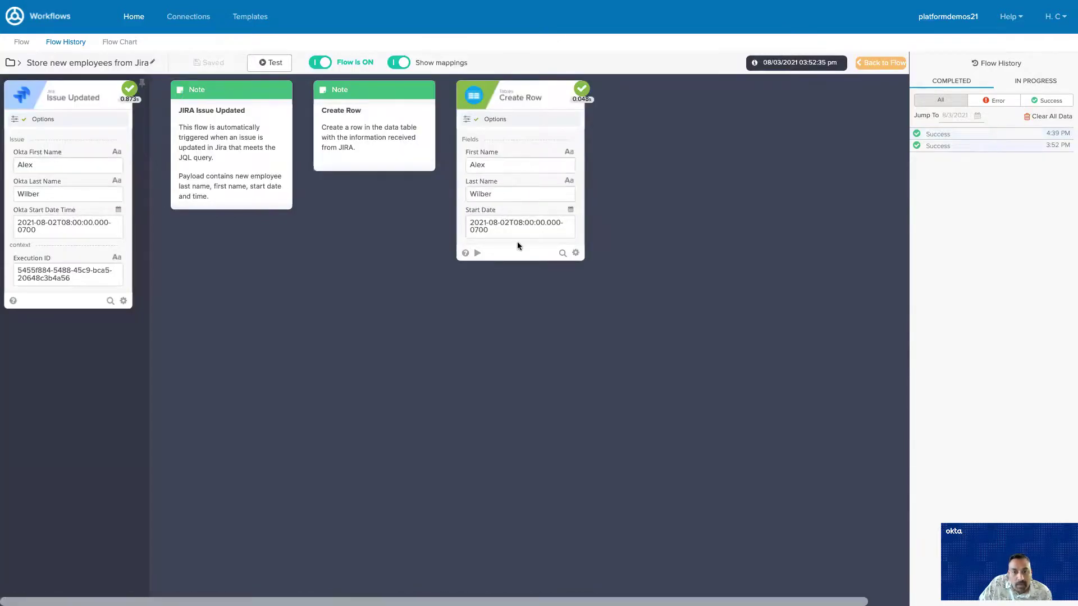
left_click(961, 134)
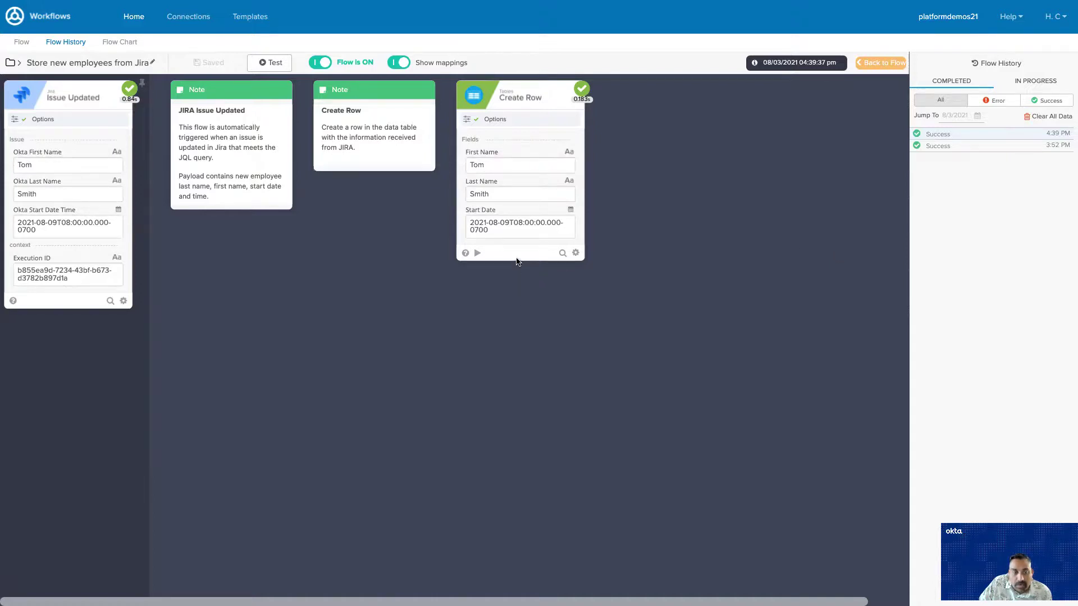
left_click(10, 62)
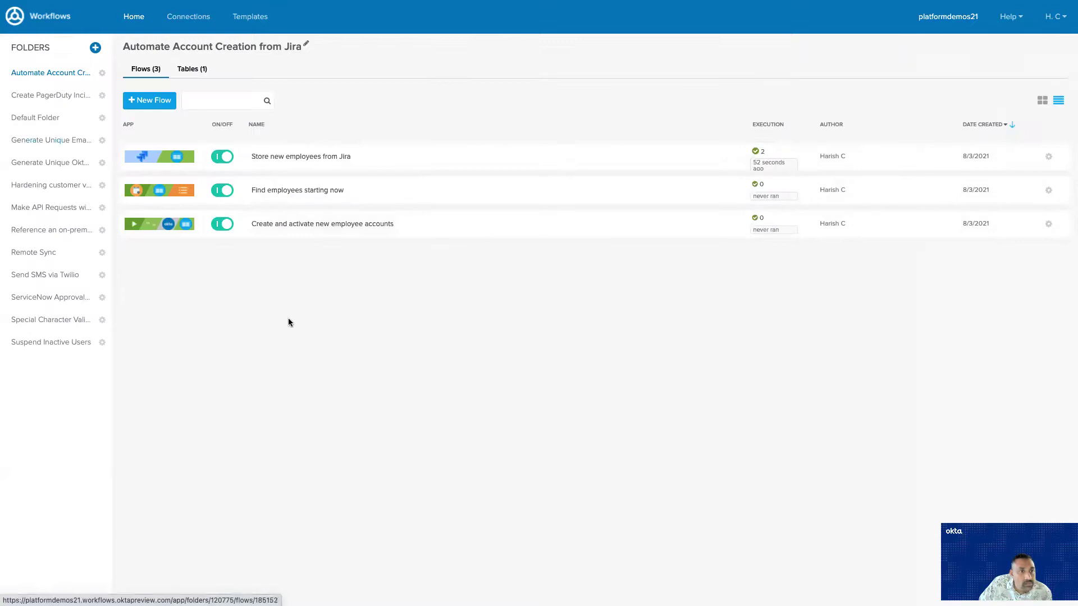
left_click(197, 68)
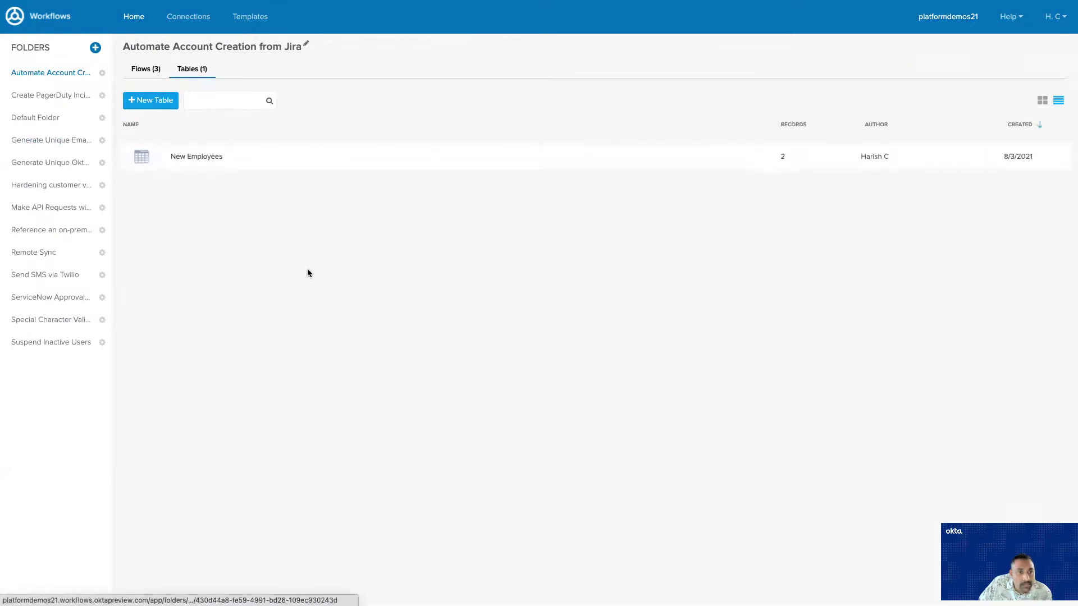
left_click(196, 158)
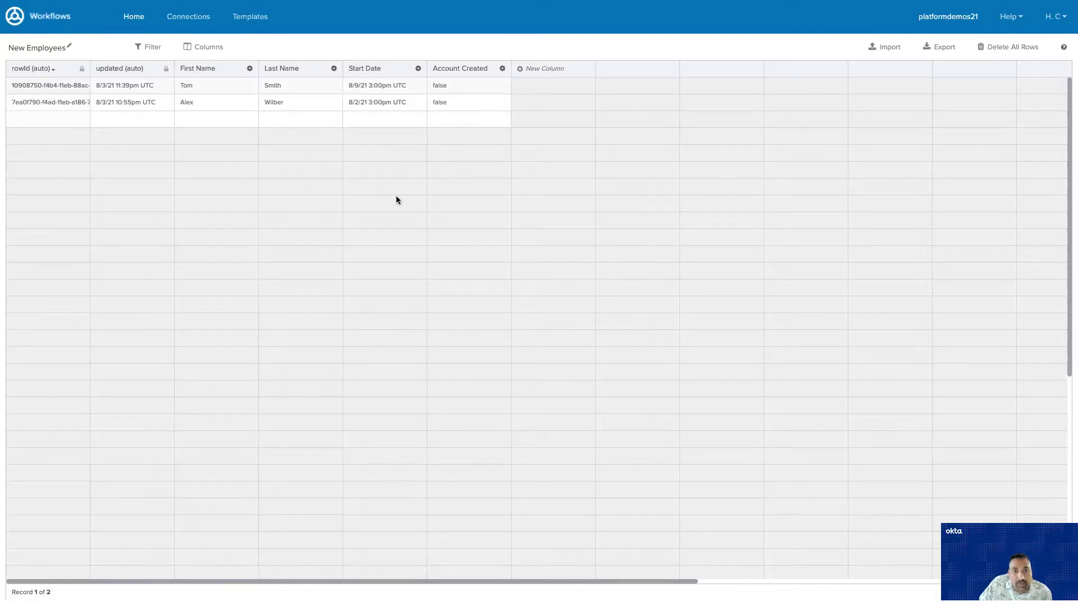
left_click(14, 13)
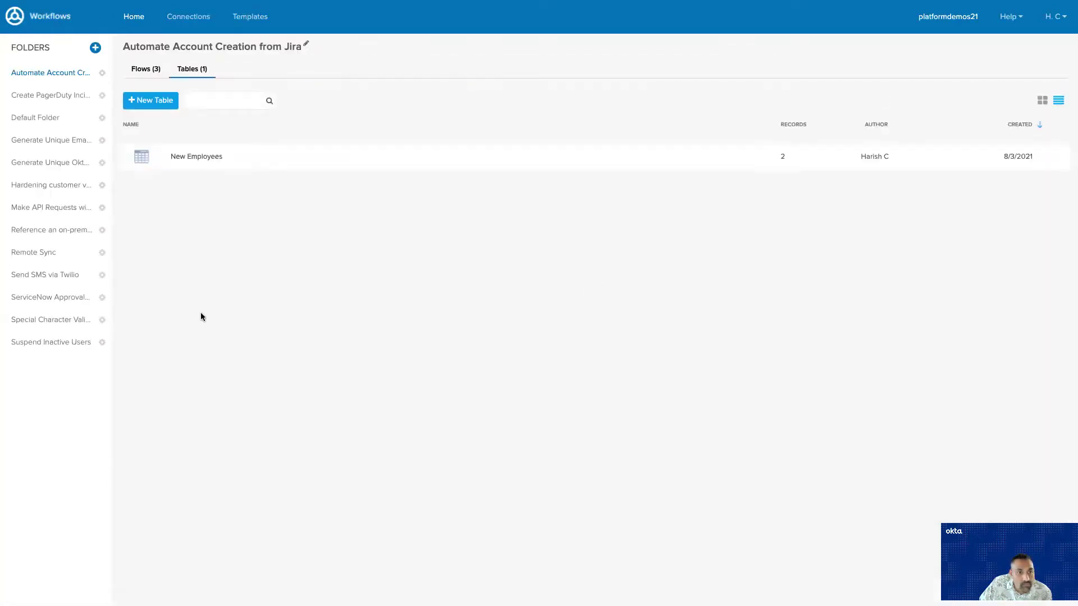
left_click(143, 75)
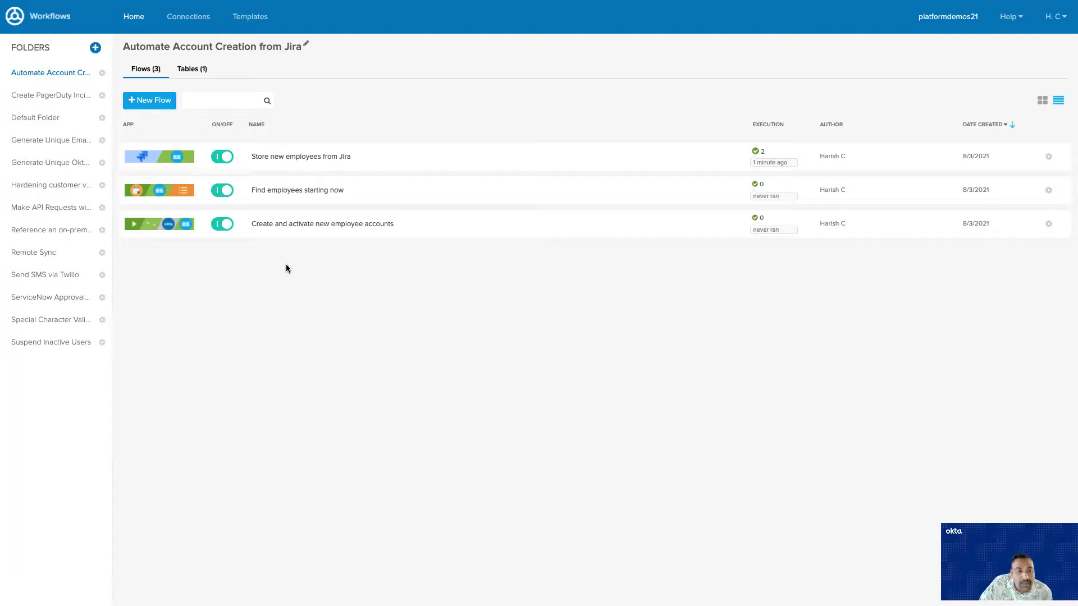
Test-run Find employees starting now once and review its Flow History results
left_click(300, 191)
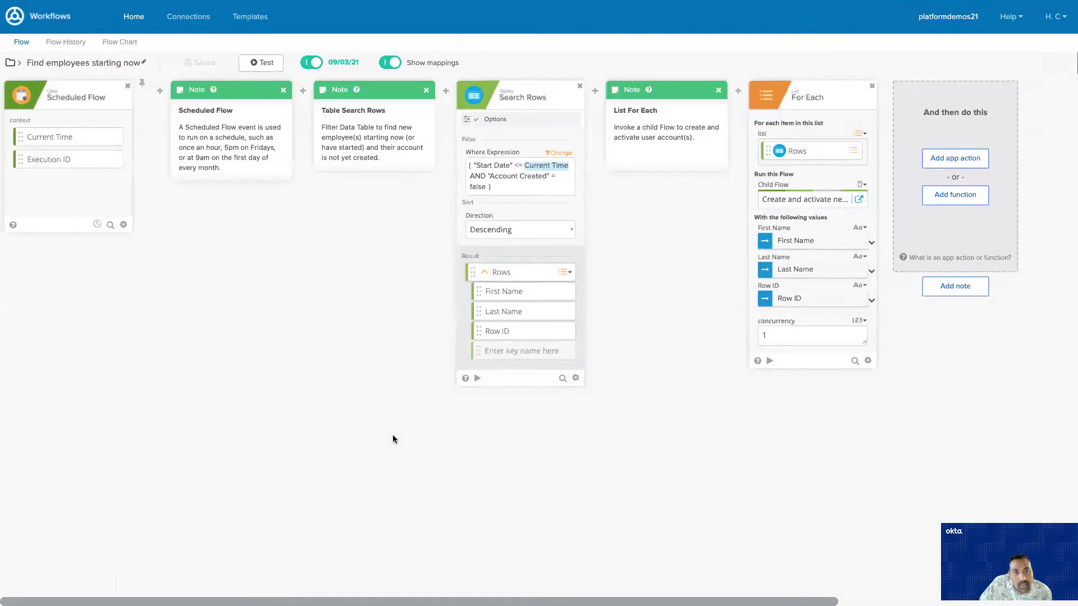
left_click(268, 65)
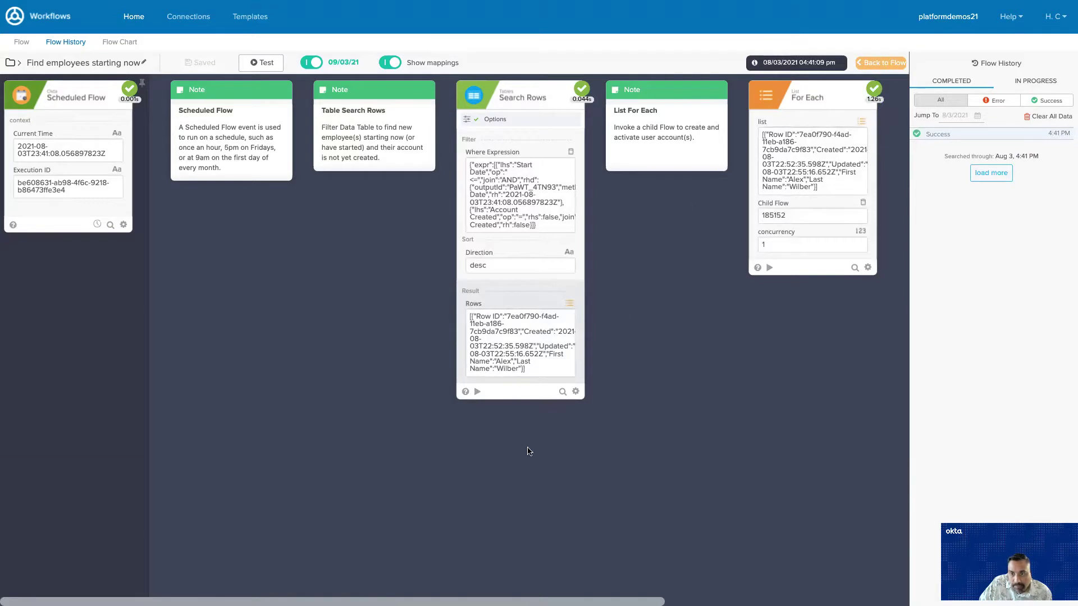
scroll(528, 451, "right", 4)
scroll(528, 451, "right", 1)
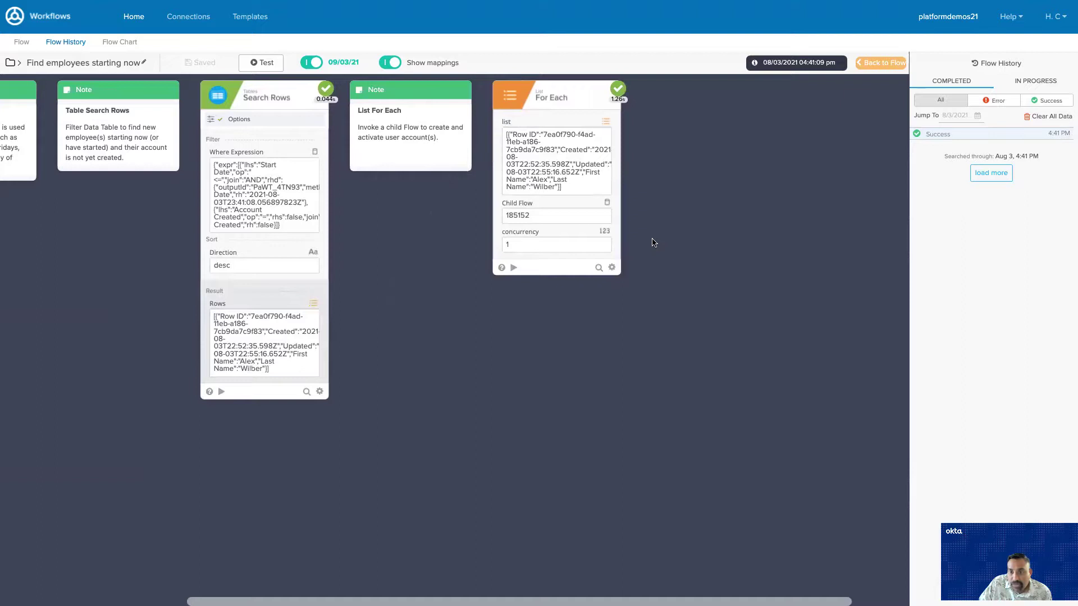
left_click(10, 63)
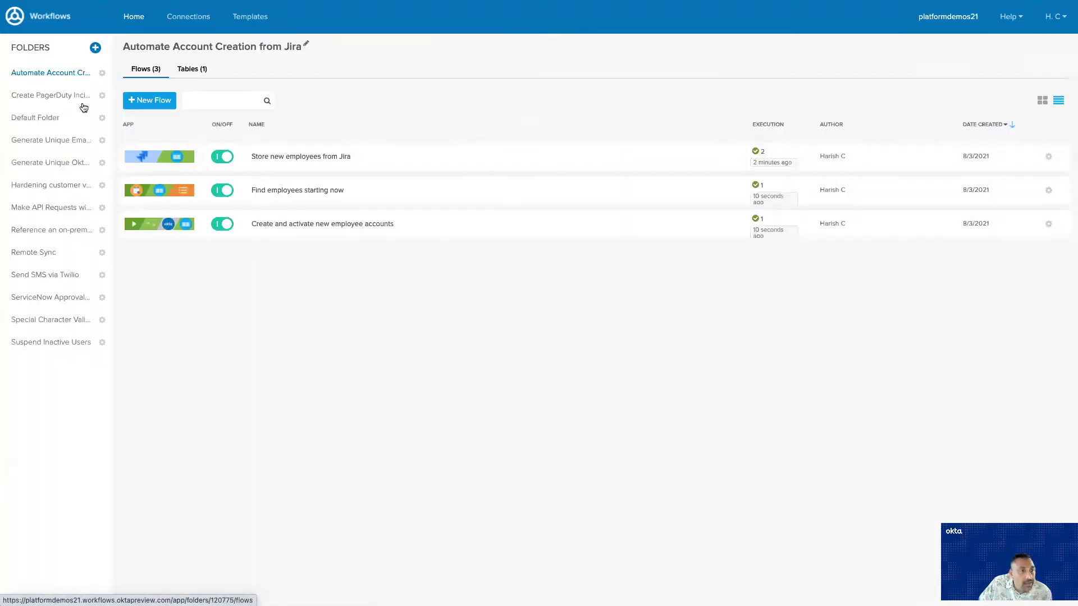
Review the latest run of Create and activate new employee accounts in its Flow History
left_click(317, 227)
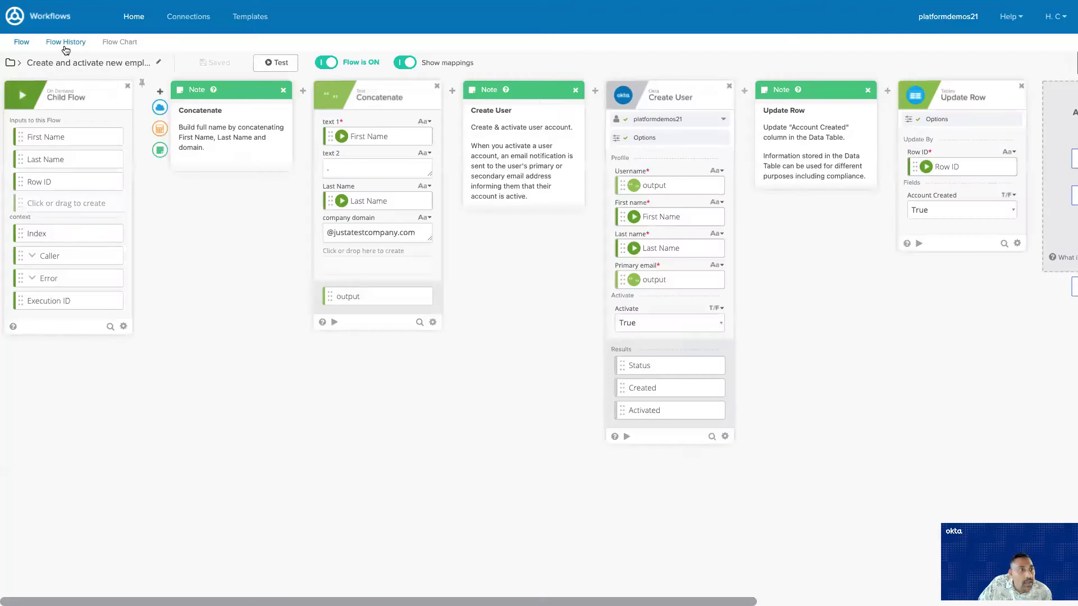
left_click(66, 43)
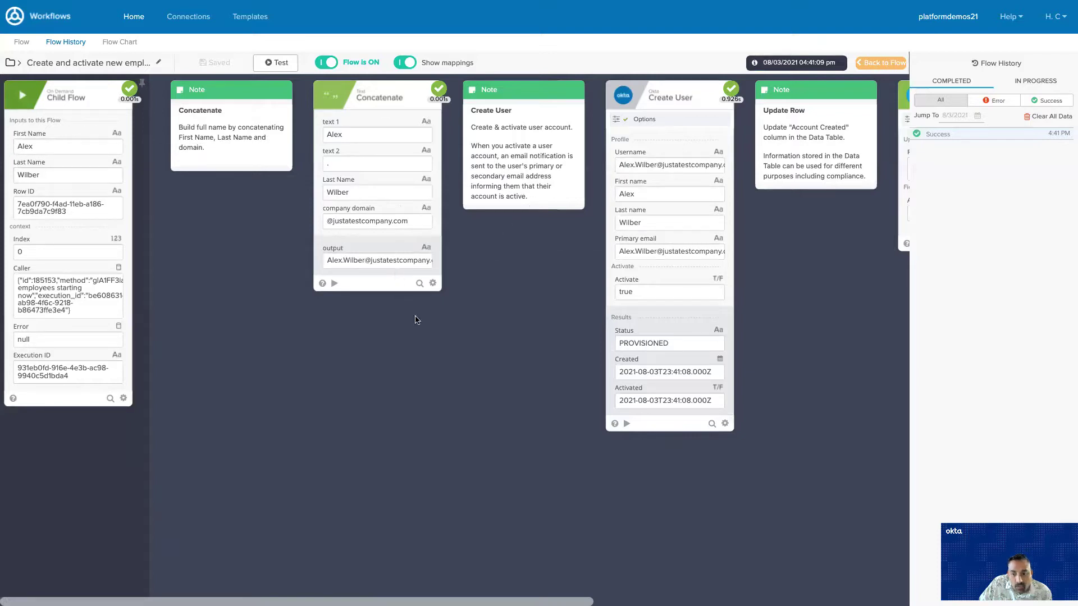
scroll(415, 320, "right", 3)
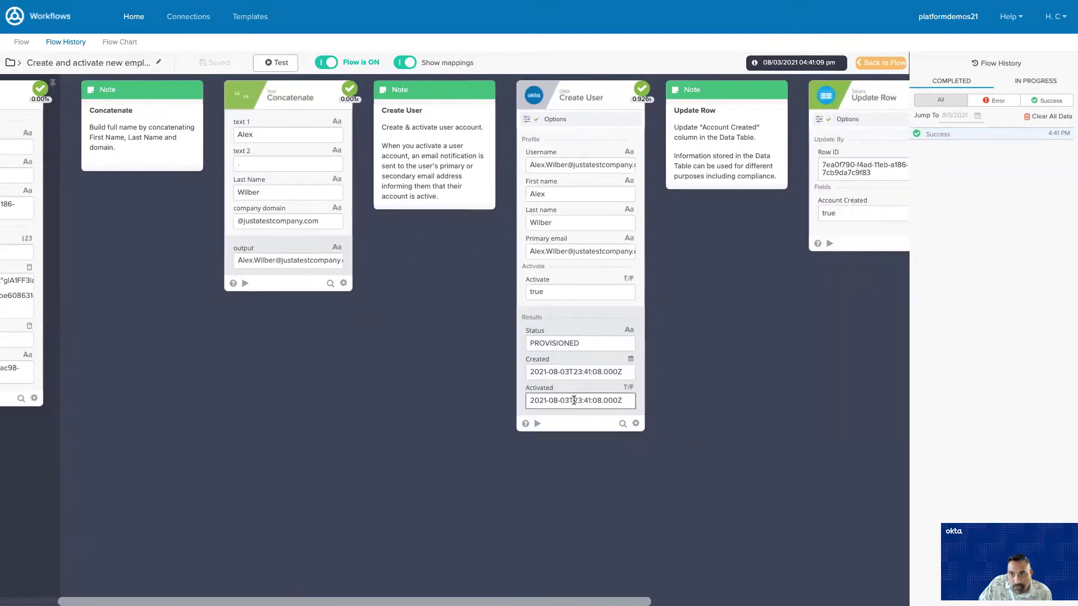
scroll(761, 481, "right", 3)
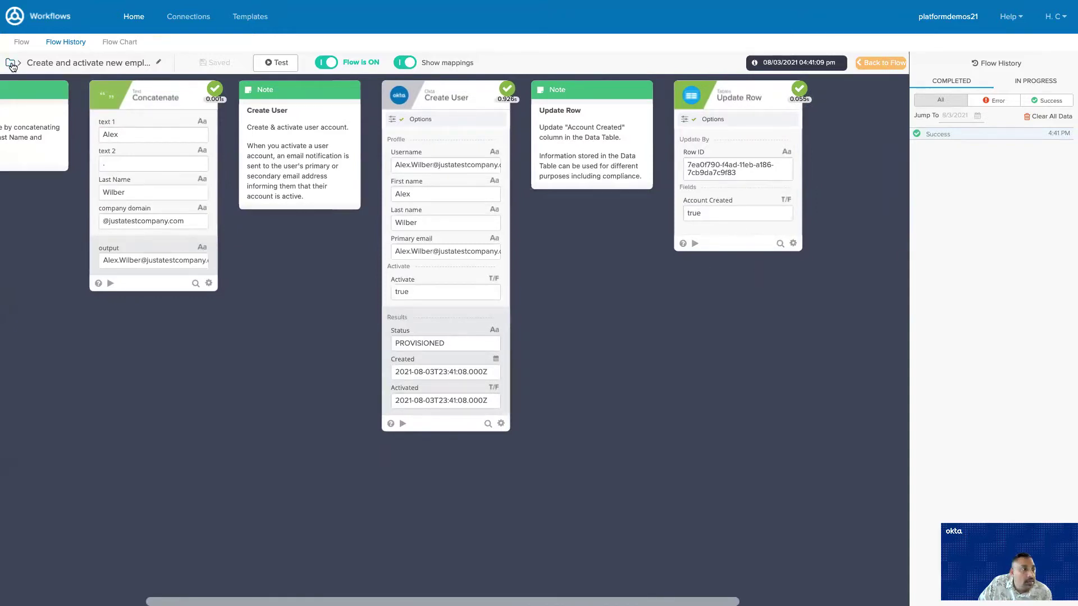
left_click(10, 63)
left_click(203, 70)
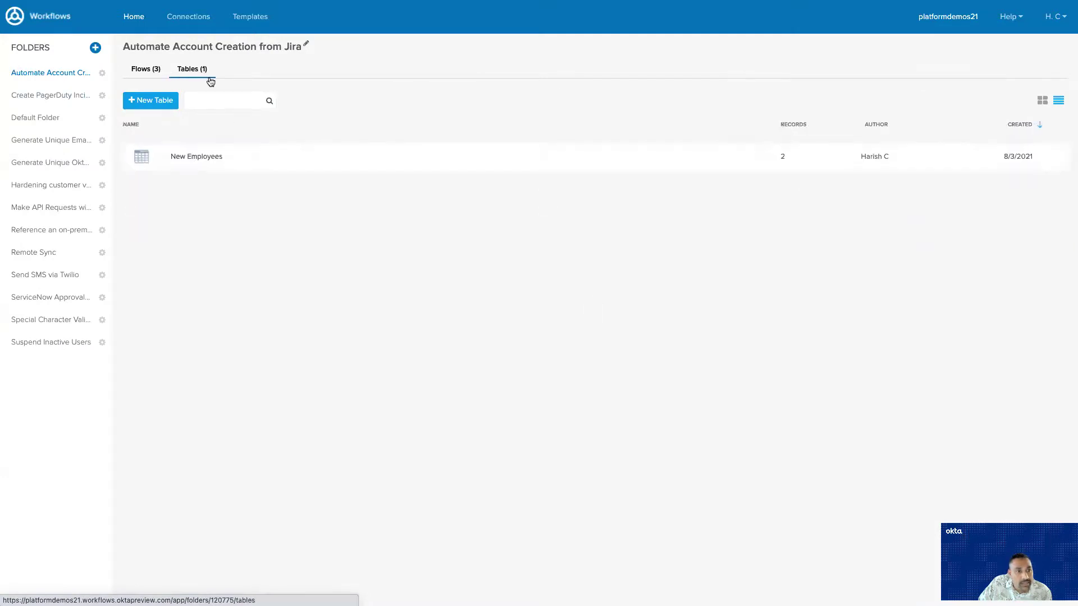
left_click(192, 155)
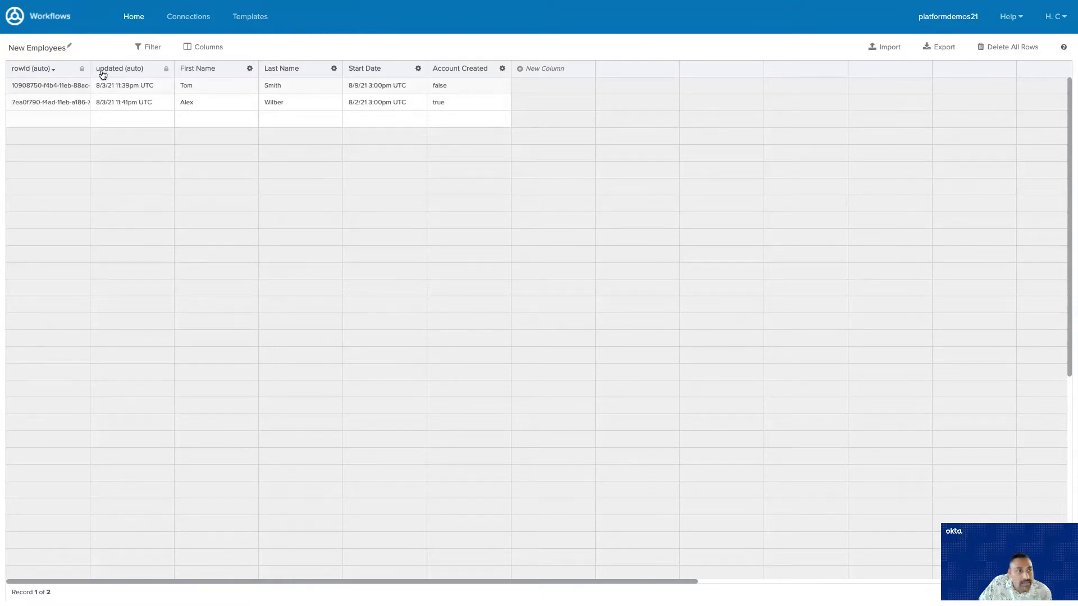
mouse_move(103, 92)
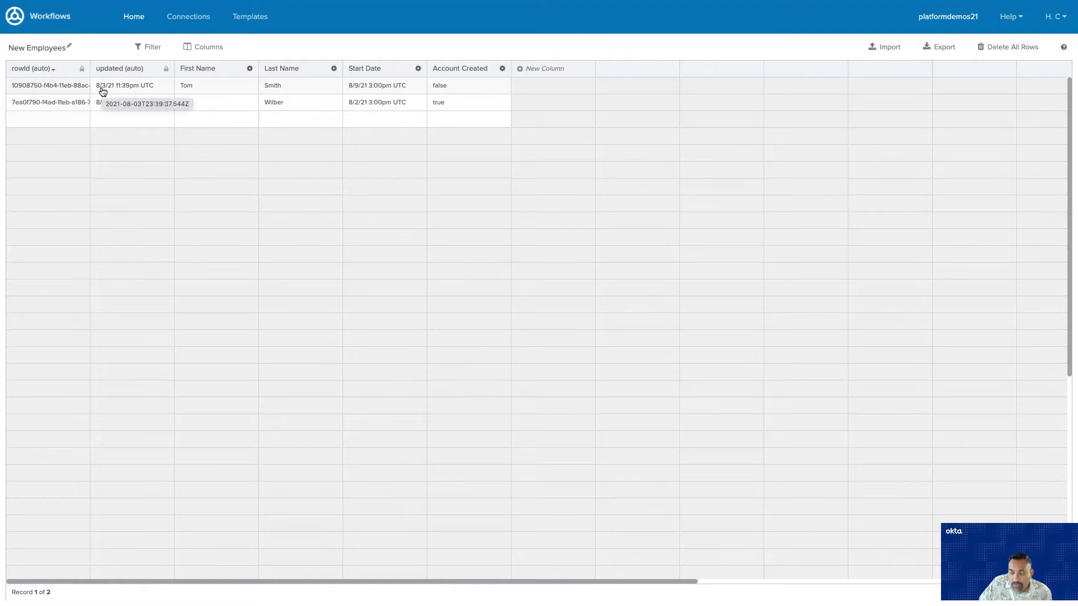
left_click(11, 21)
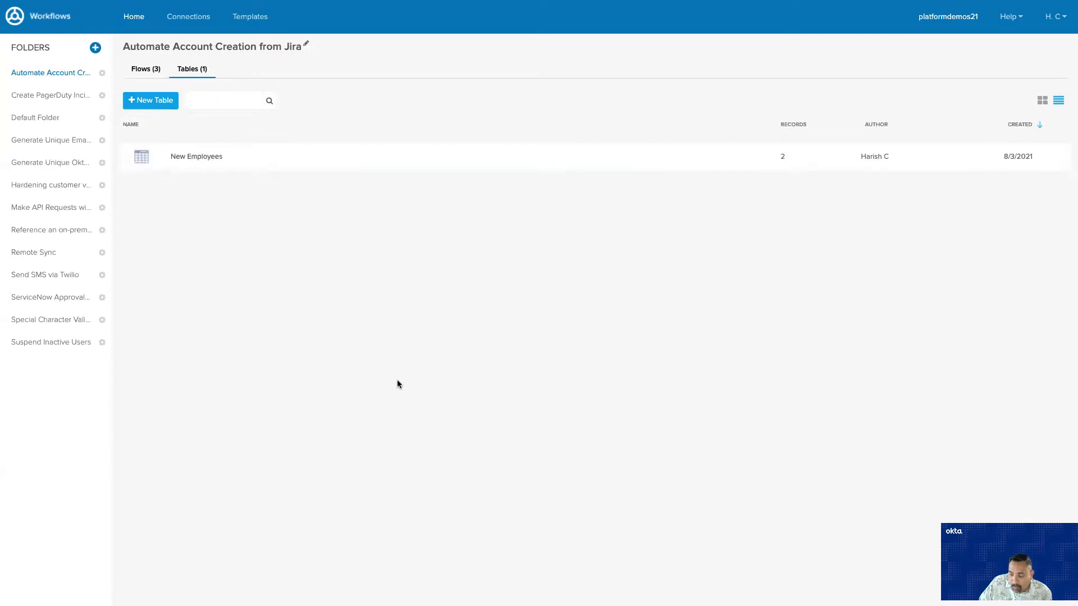
Switch to Outlook and open the Welcome to Okta! email from the Other inbox tab
key("ctrl+super+Right")
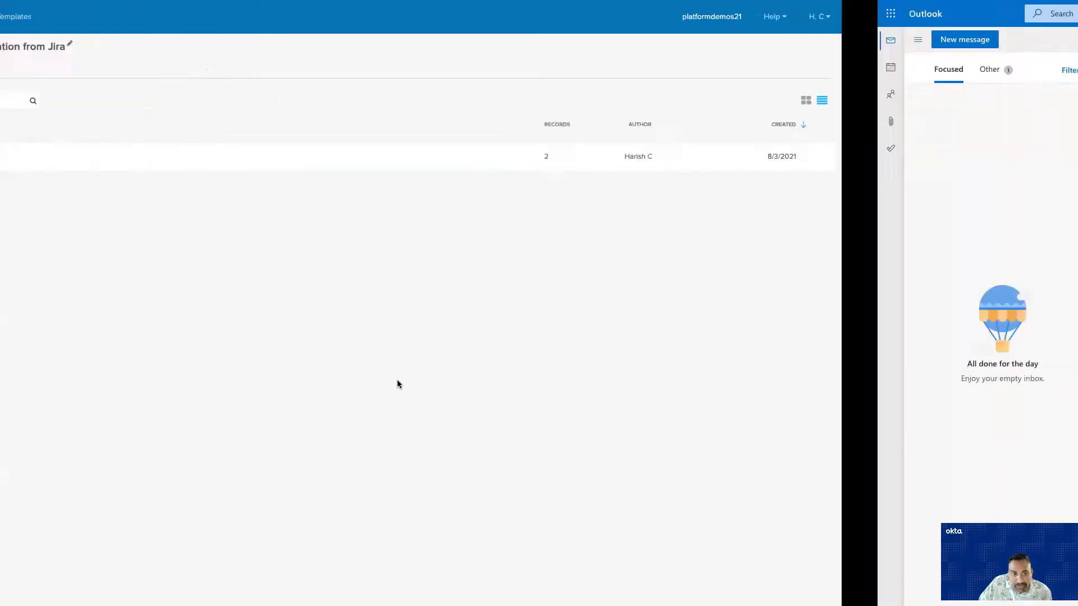
left_click(121, 78)
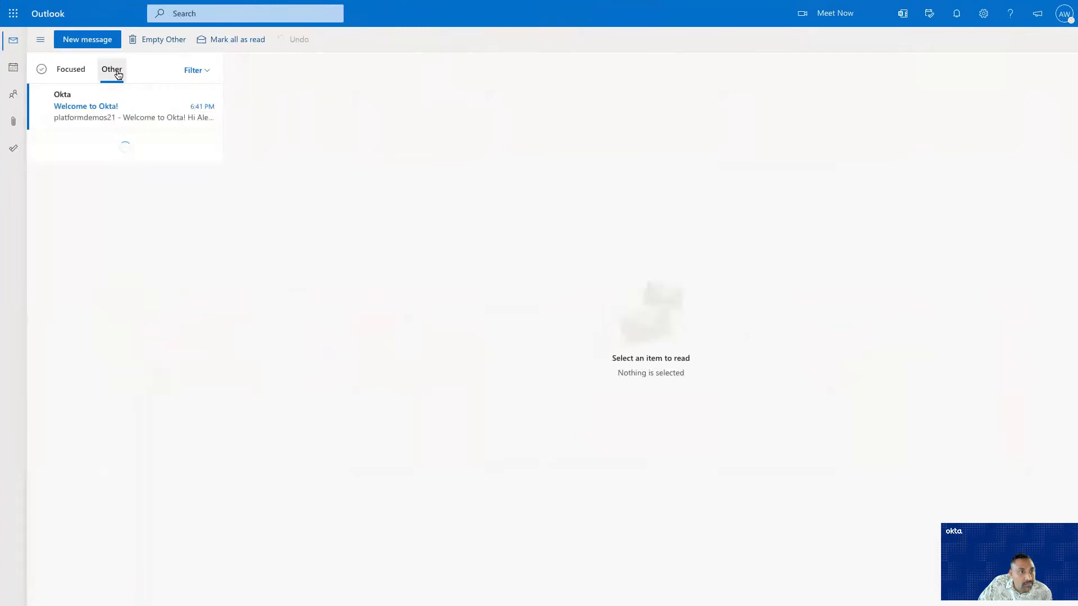
left_click(140, 116)
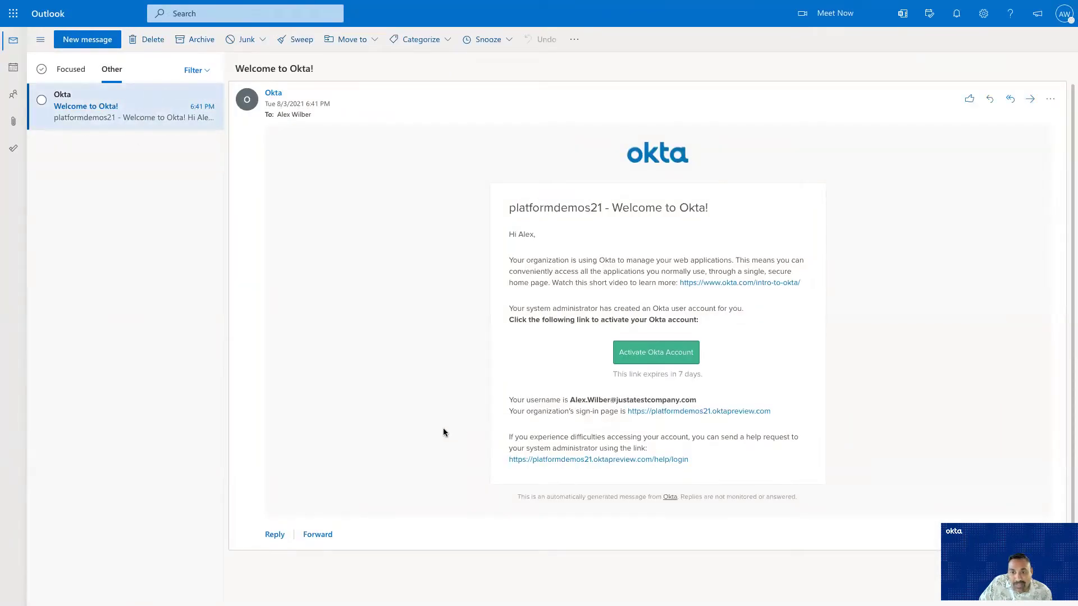